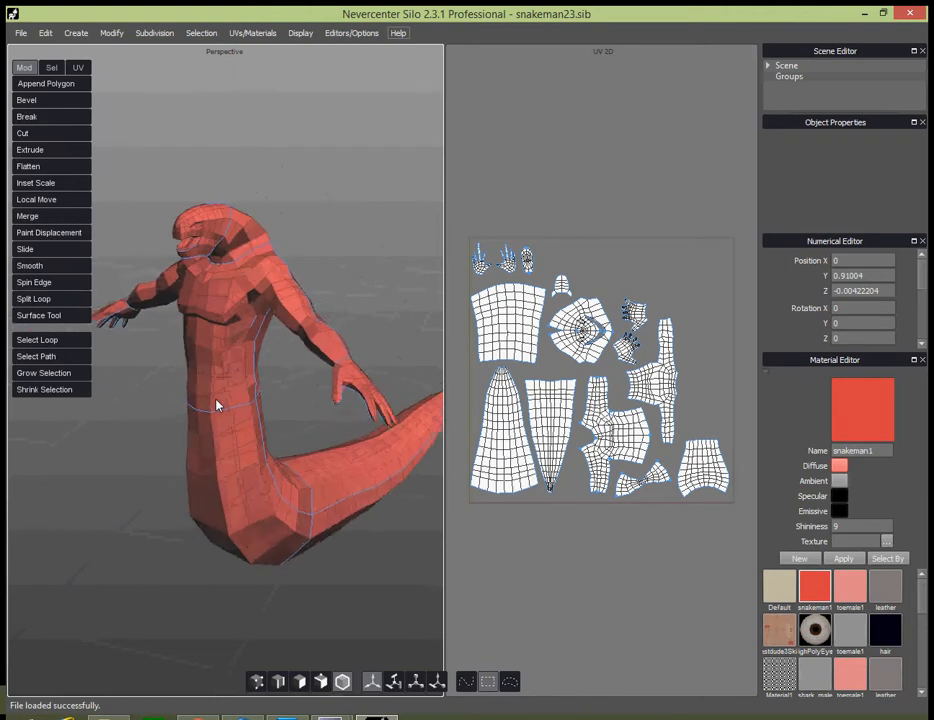
- Examine the snake-man model's body, head, arms and tail and their UV seams from several sides
scroll(225, 399, up, 2)
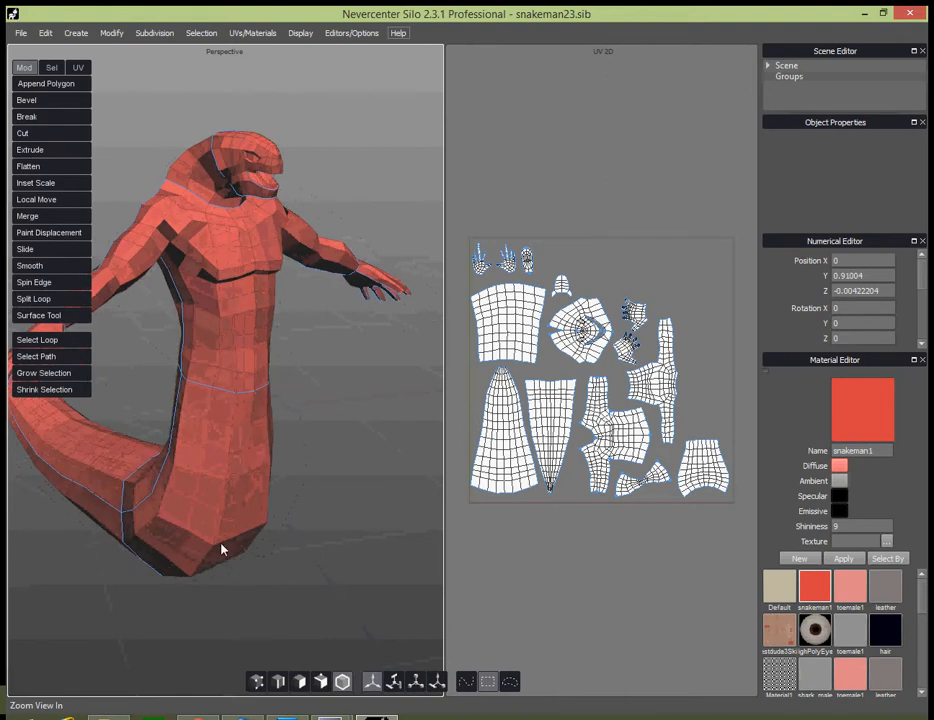
alt+drag(285, 408, 336, 432)
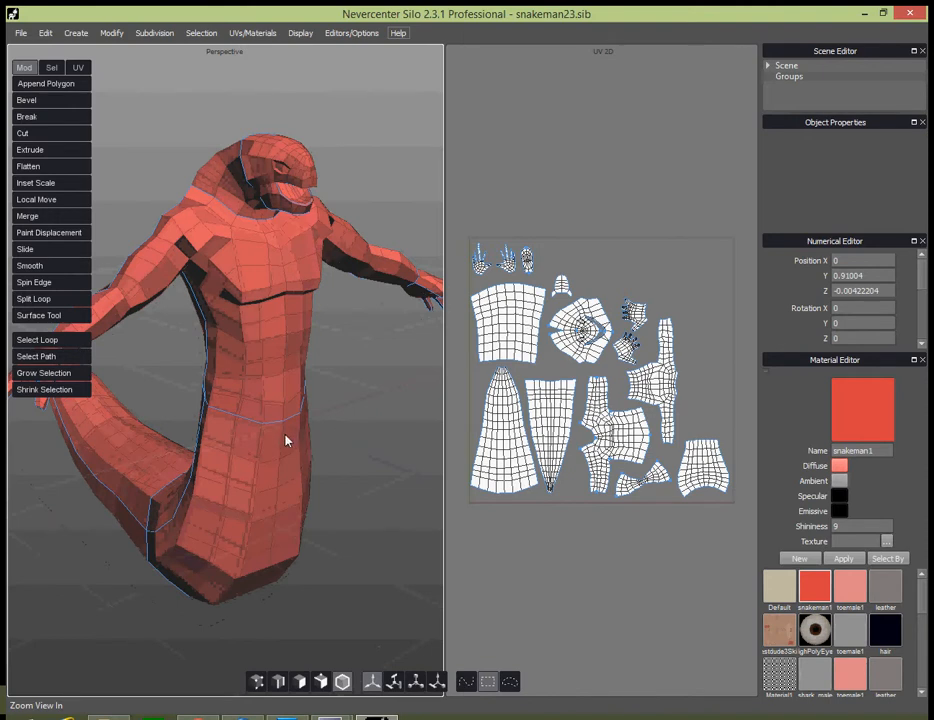
alt+drag(286, 440, 236, 424)
alt+drag(304, 405, 265, 420)
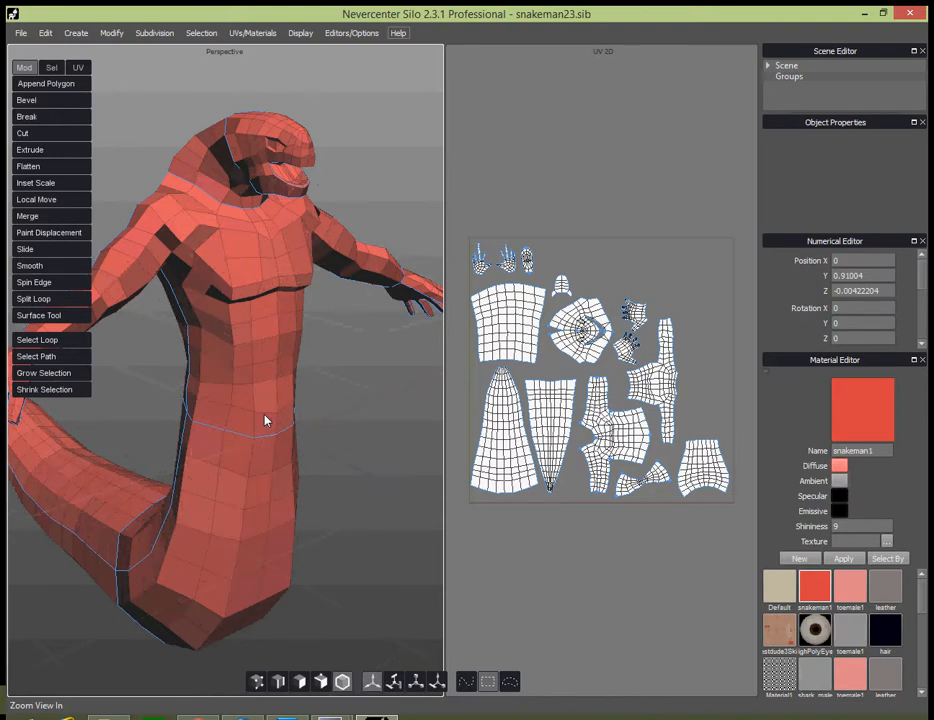
mouse_move(343, 442)
alt+mouse_down()
mouse_move(357, 429)
mouse_move(323, 415)
mouse_move(248, 415)
mouse_move(320, 375)
mouse_move(213, 417)
mouse_move(220, 411)
alt+mouse_up()
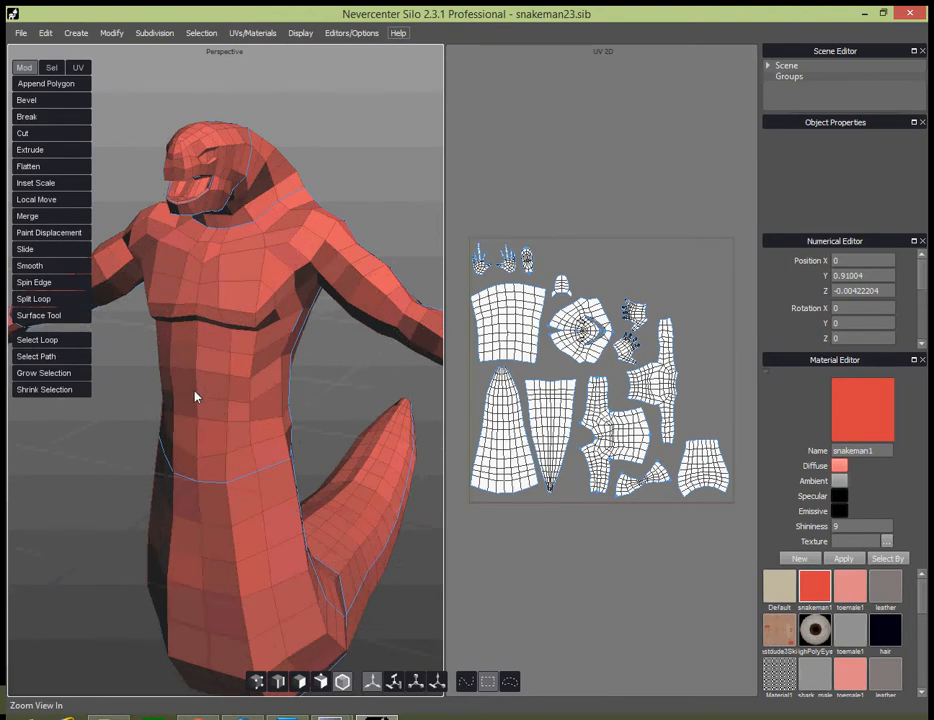
alt+drag(196, 397, 319, 402)
alt+drag(206, 427, 340, 437)
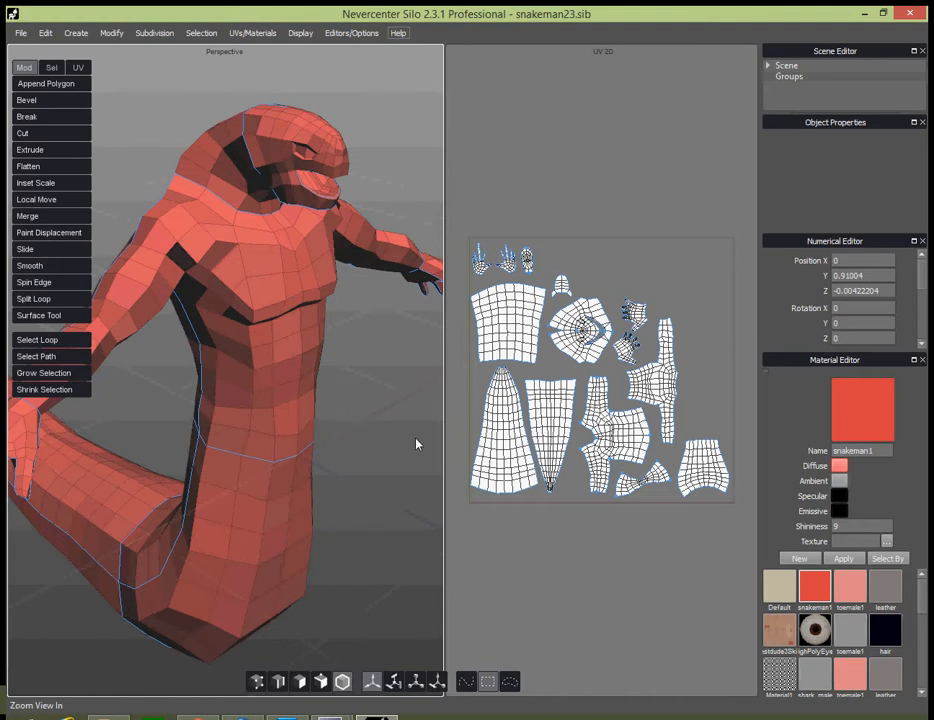
alt+drag(296, 430, 302, 409)
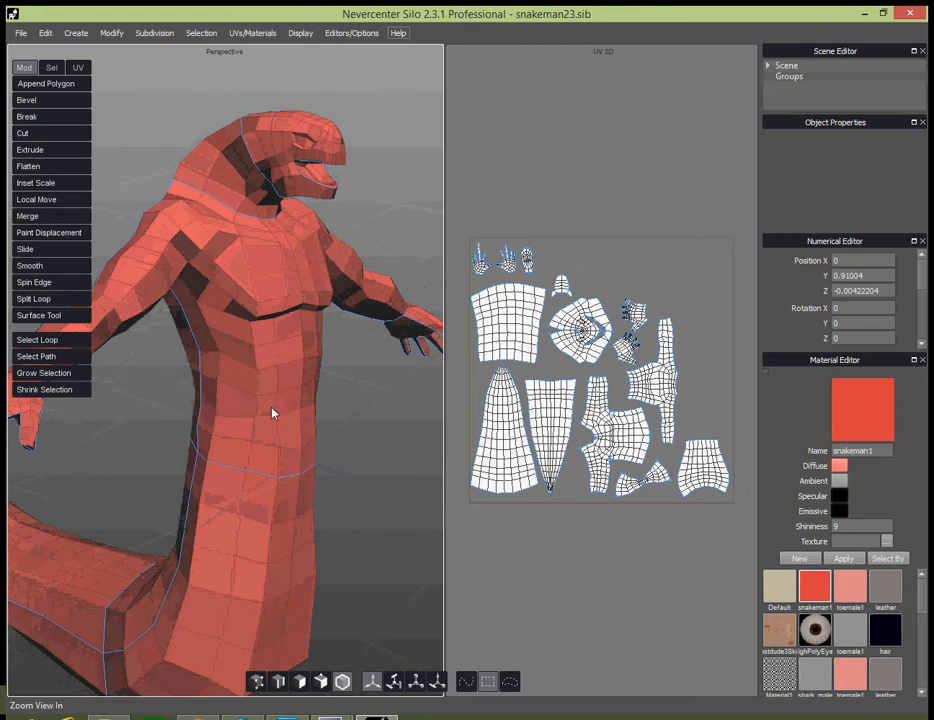
- Apply the checkered Material1 with the 64xgrid.png texture to the whole snake-man model, and clear the selection
click(779, 678)
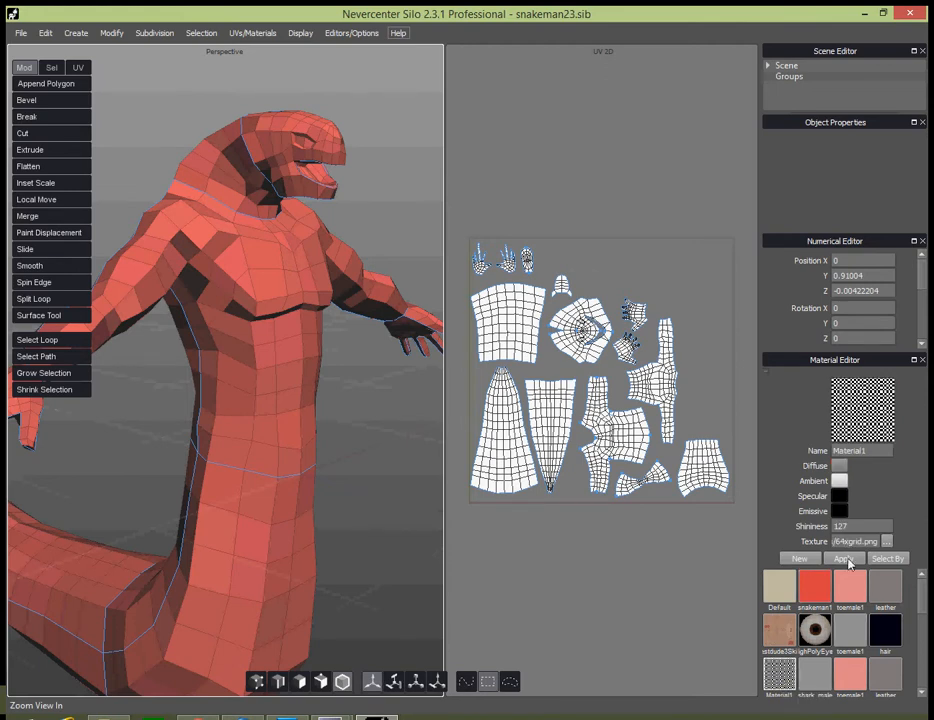
click(253, 512)
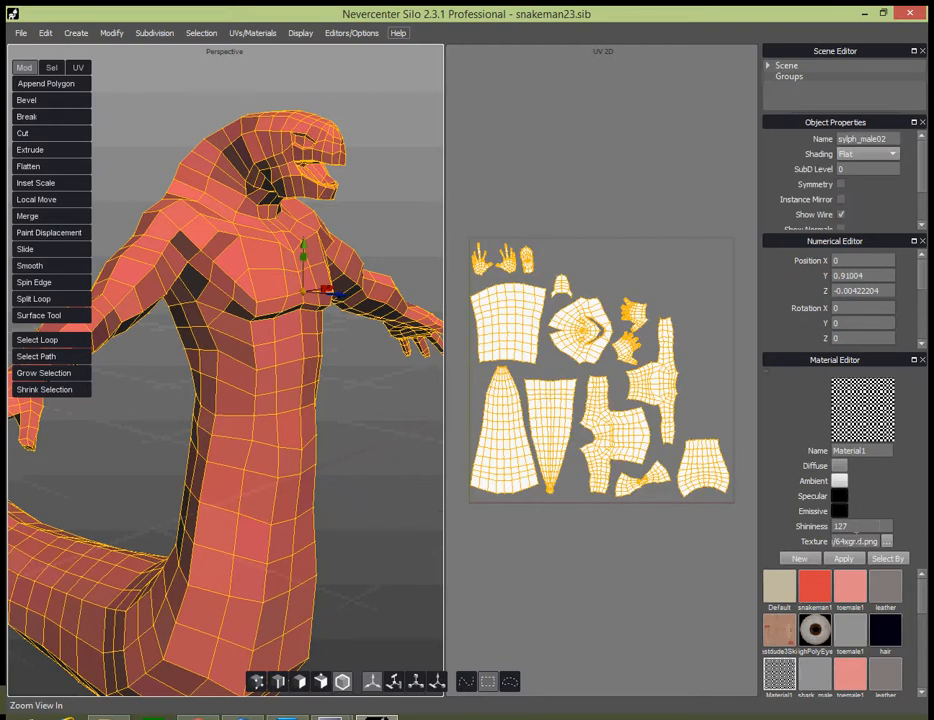
click(845, 559)
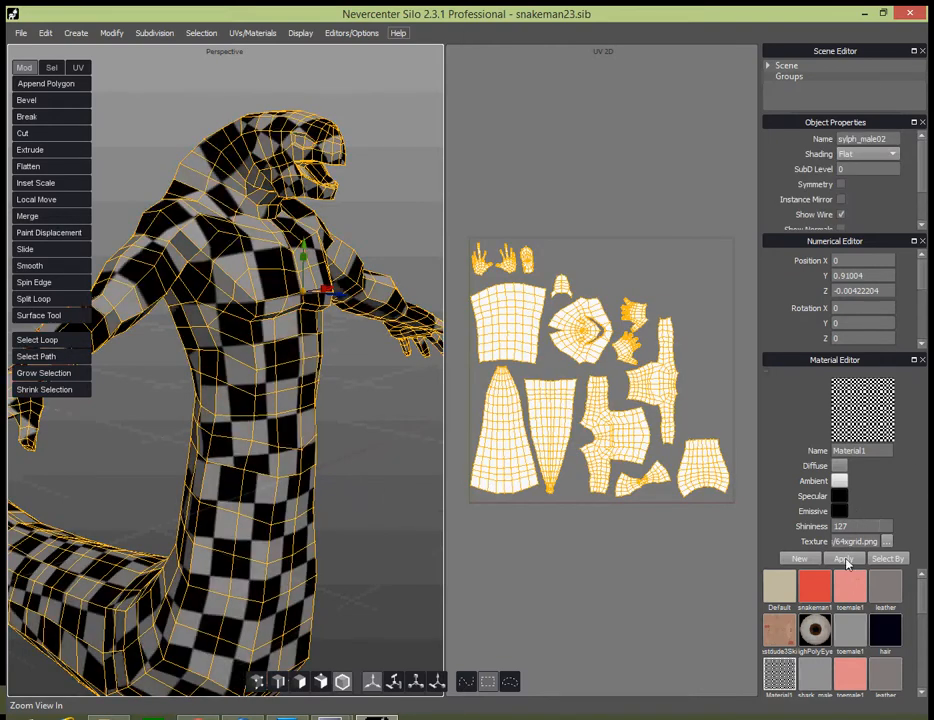
middle_drag(323, 469, 276, 439)
click(461, 436)
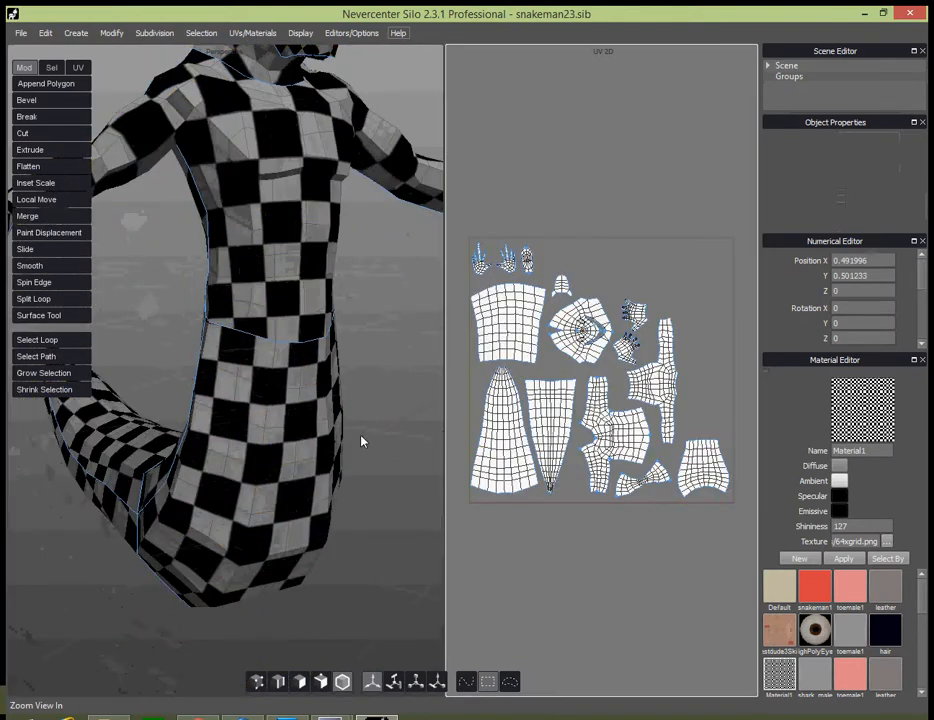
- Inspect the checker pattern on the torso, tail, arms and head for differences in square size and stretching
middle_drag(362, 441, 243, 536)
scroll(320, 458, down, 2)
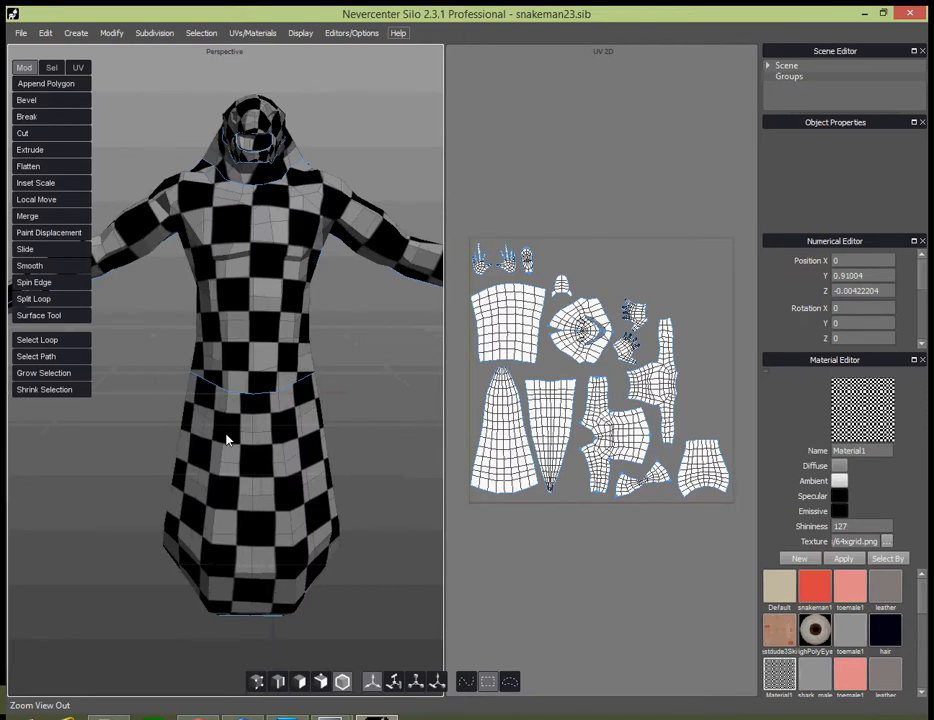
middle_drag(226, 440, 219, 292)
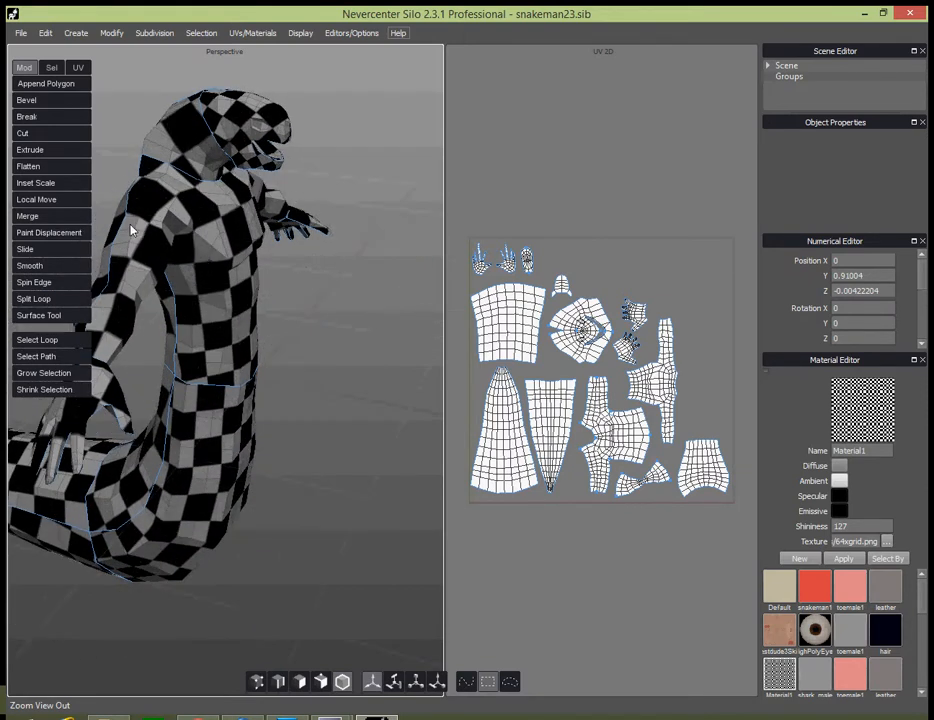
middle_drag(131, 230, 185, 252)
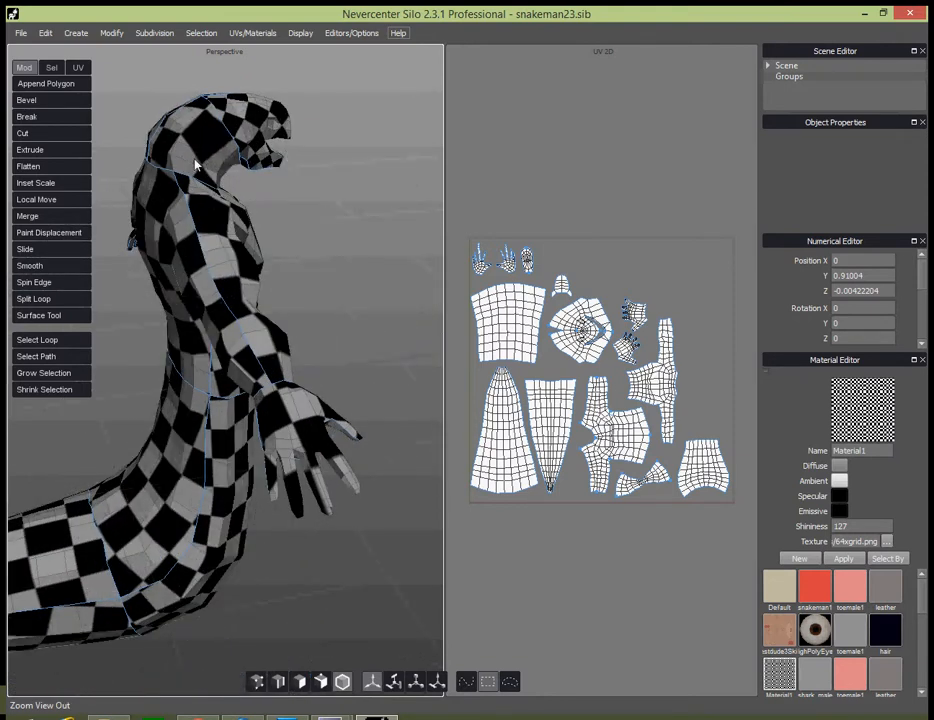
middle_drag(240, 204, 271, 356)
scroll(306, 366, up, 3)
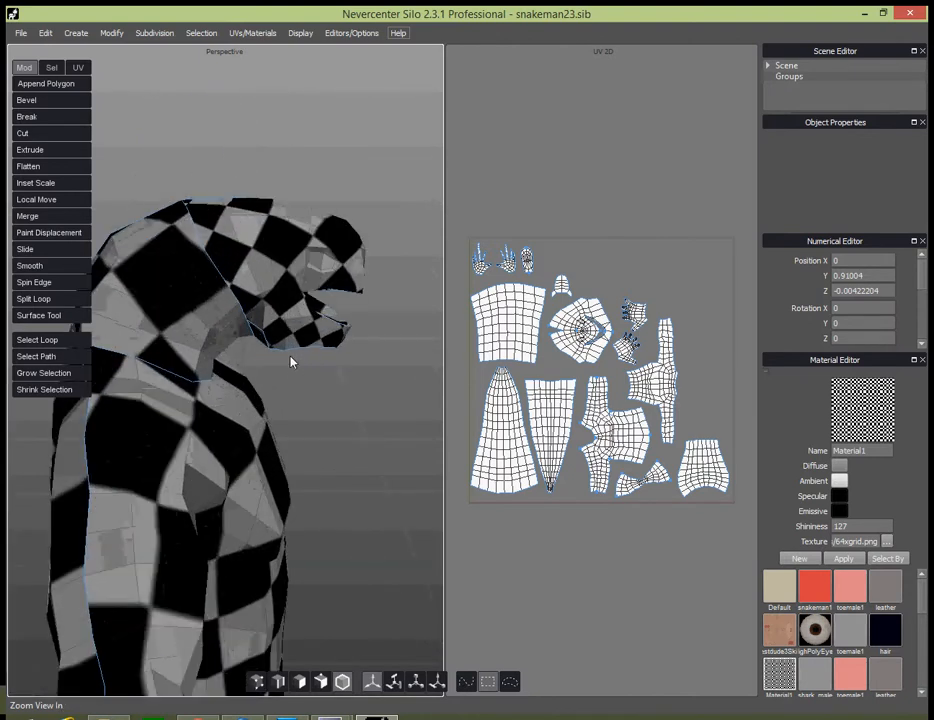
alt+drag(290, 360, 221, 365)
alt+middle_drag(280, 366, 315, 411)
scroll(309, 405, up, 2)
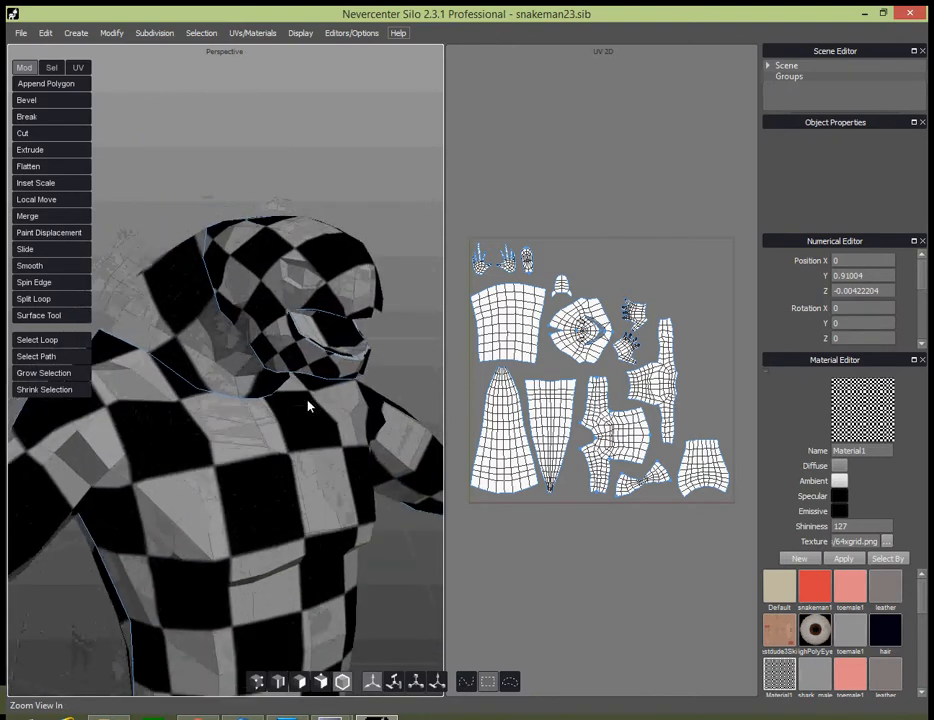
scroll(308, 404, down, 1)
mouse_move(308, 404)
alt+mouse_down()
mouse_move(281, 411)
mouse_move(286, 359)
mouse_move(251, 362)
alt+mouse_up()
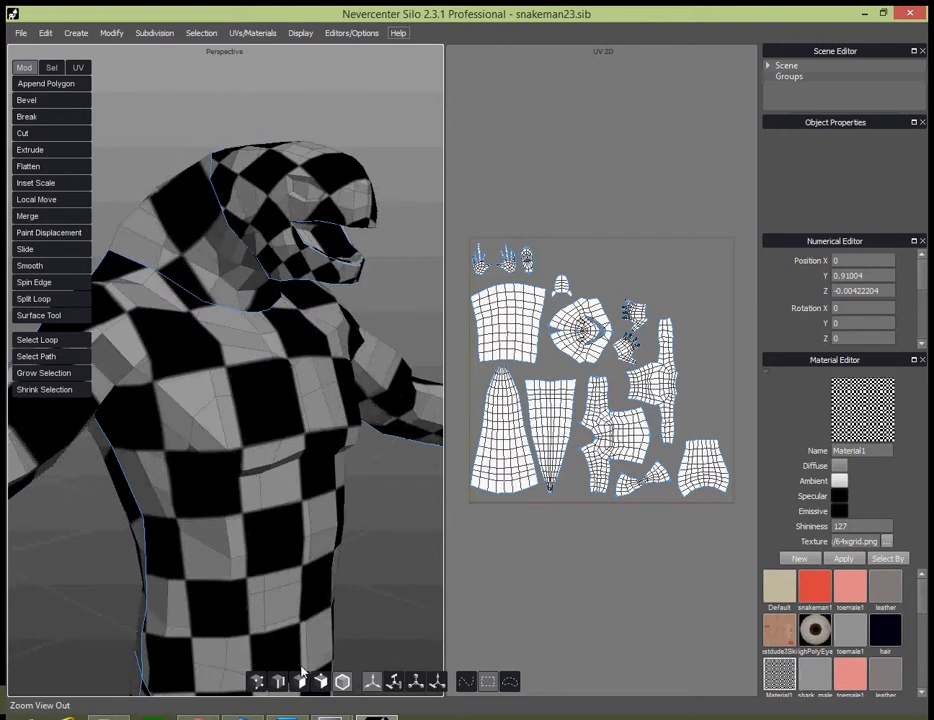
- Select the head's UV island, scale it down slightly and compare its checker squares with the body's
double_click(568, 351)
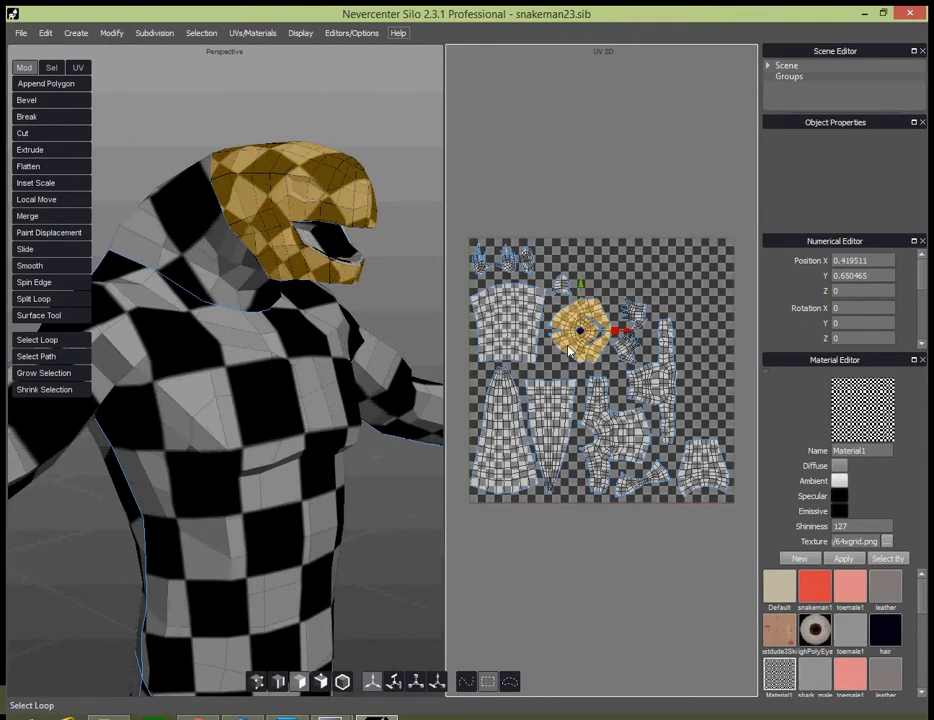
click(417, 683)
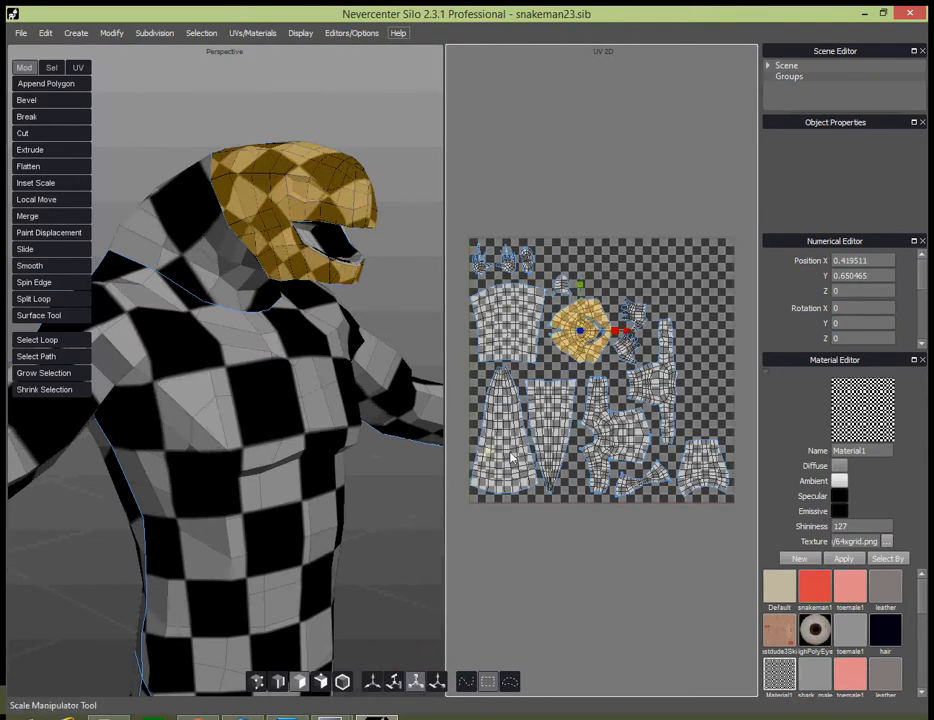
scroll(586, 327, up, 8)
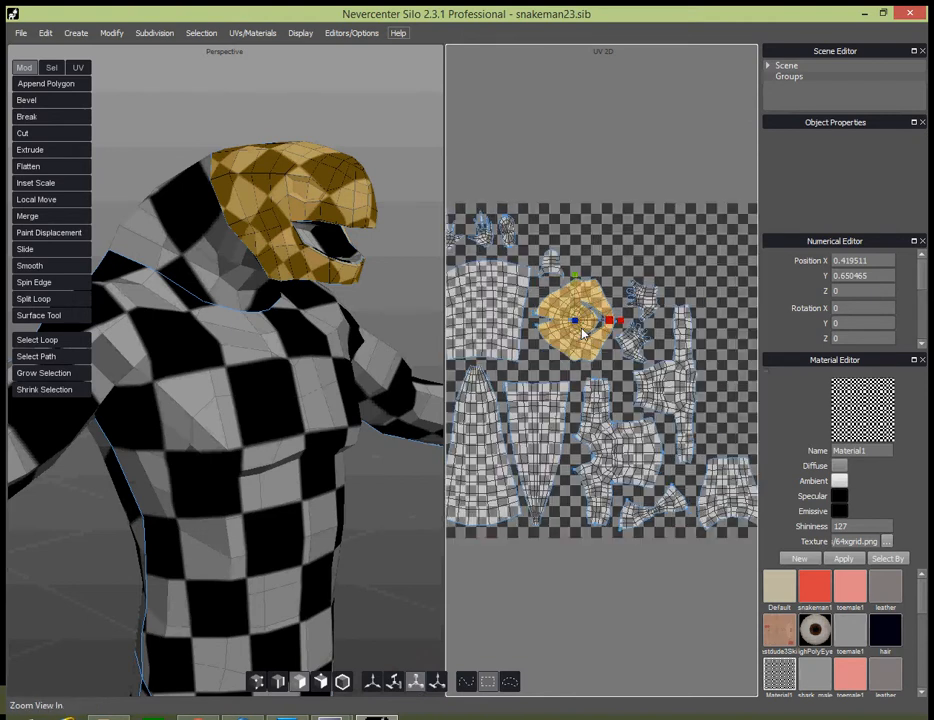
scroll(582, 327, up, 1)
alt+middle_drag(566, 363, 610, 469)
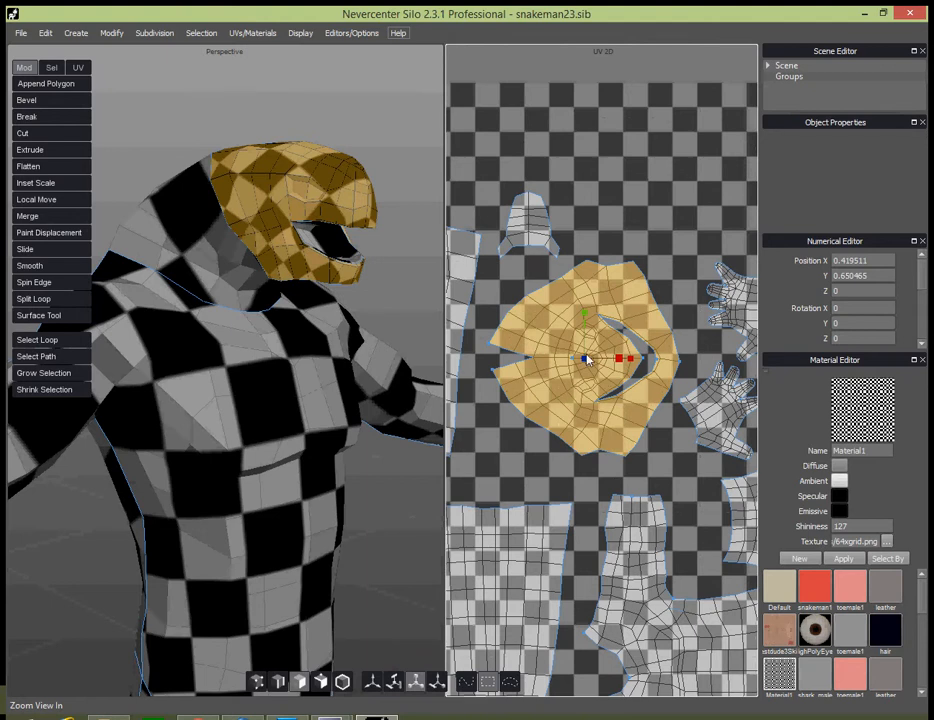
drag(585, 363, 580, 443)
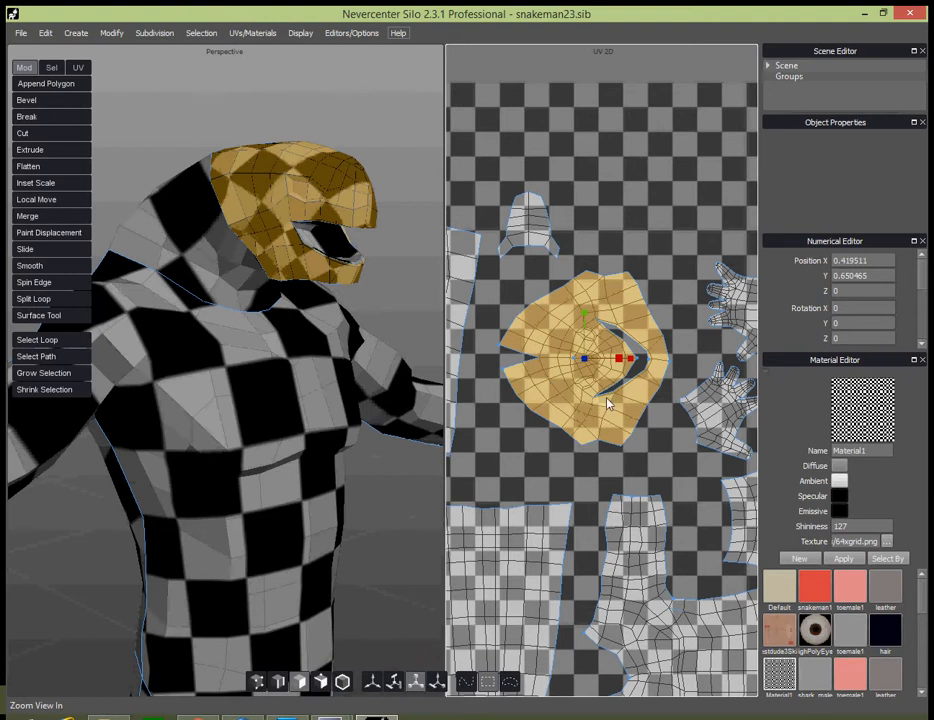
middle_drag(394, 240, 361, 273)
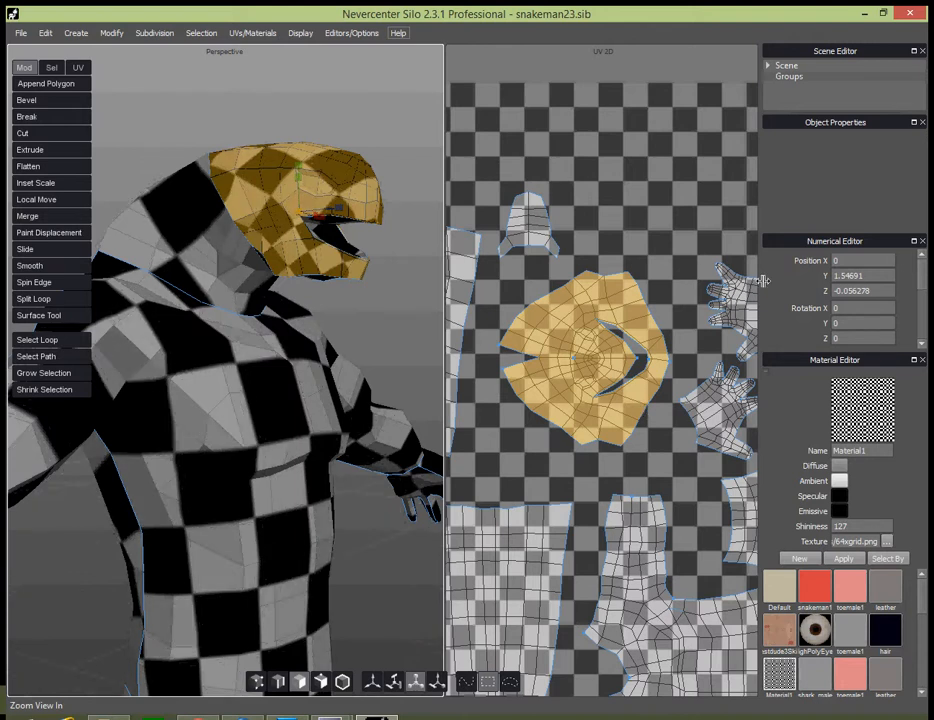
scroll(598, 348, down, 1)
scroll(598, 348, down, 4)
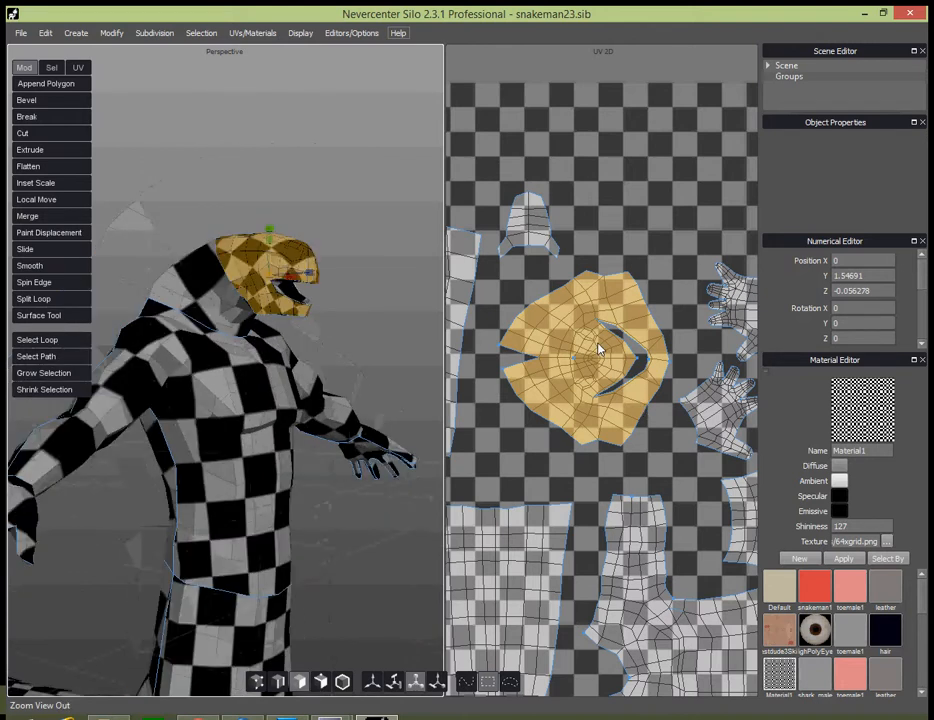
scroll(598, 348, up, 1)
- Select all the UV islands and scale the UVs proportionally so the checker squares match across the model
click(548, 484)
scroll(548, 484, down, 4)
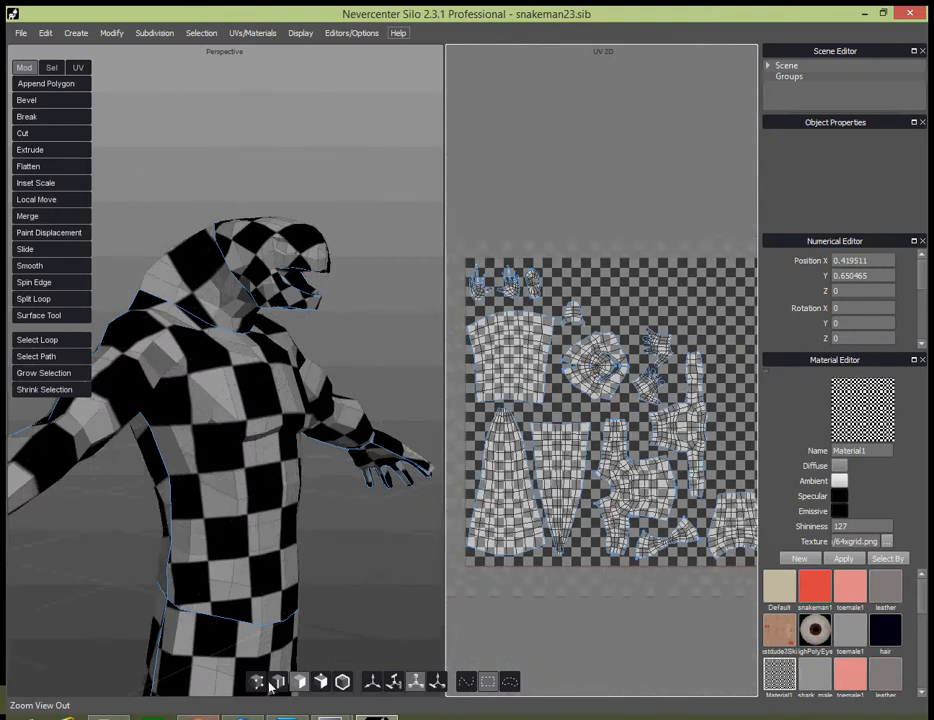
key(ctrl+a)
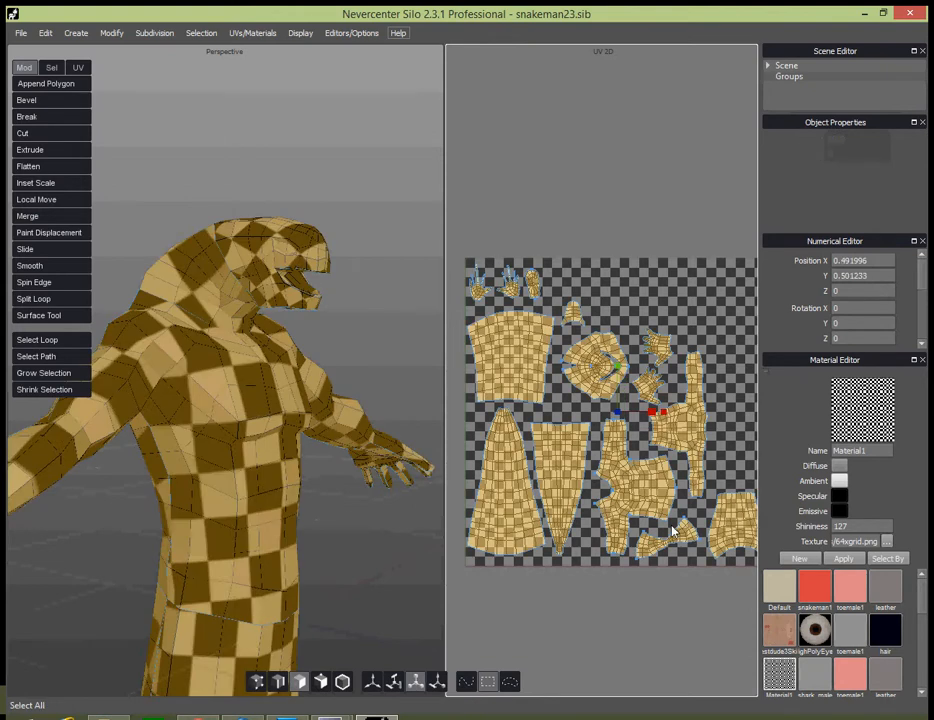
click(253, 33)
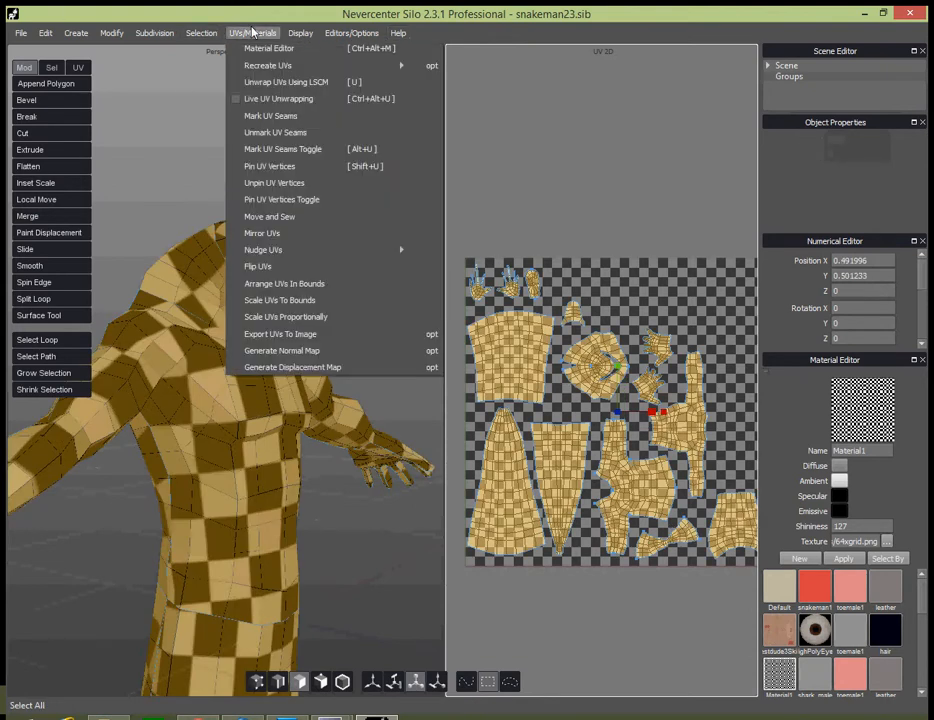
click(327, 317)
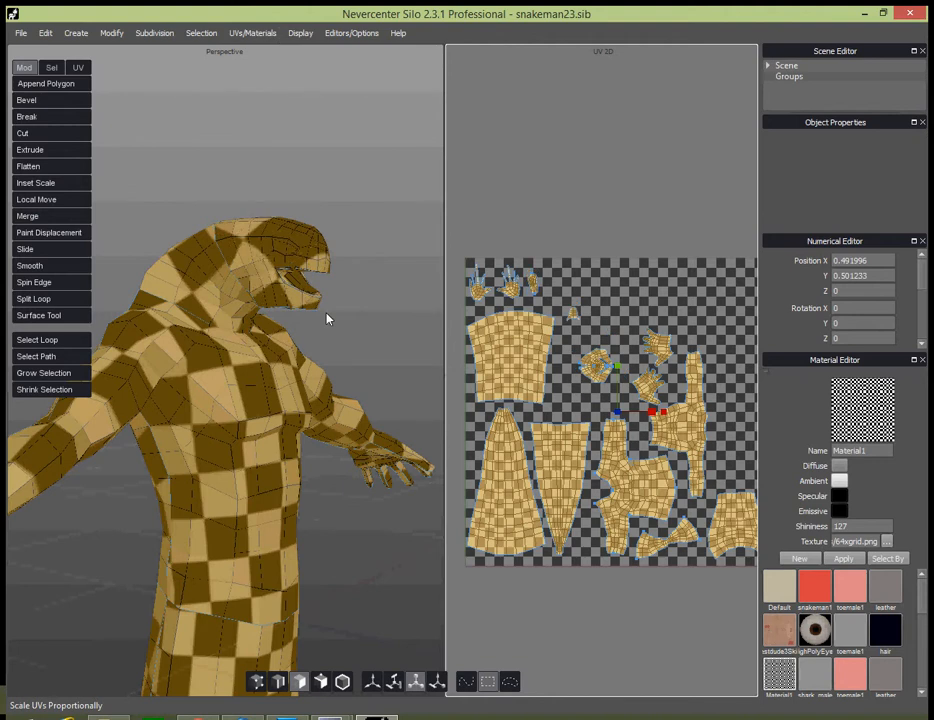
middle_drag(319, 344, 273, 347)
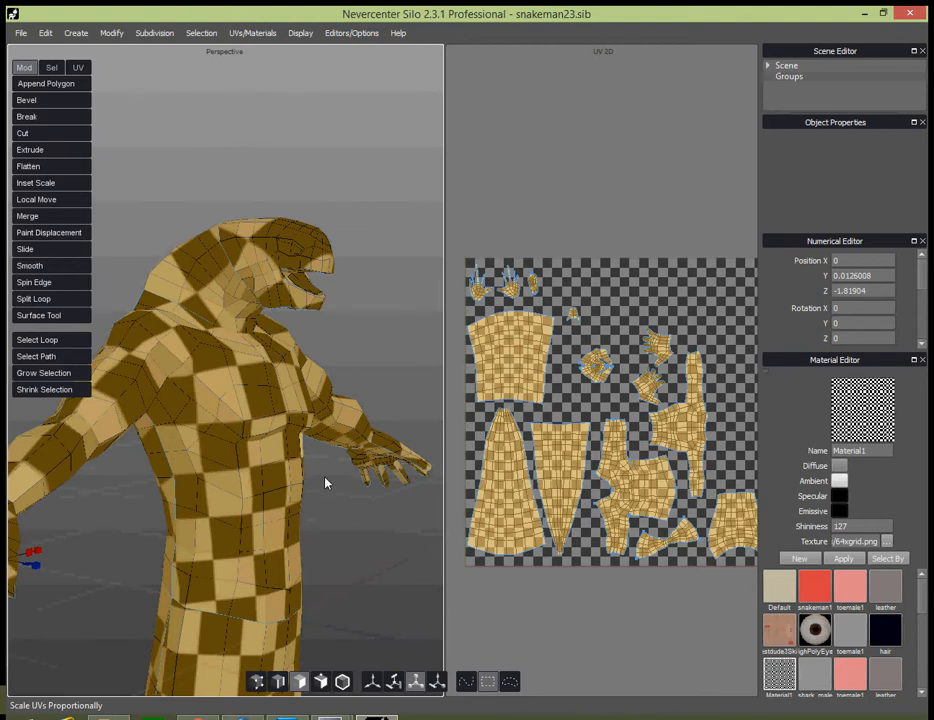
alt+drag(325, 478, 300, 485)
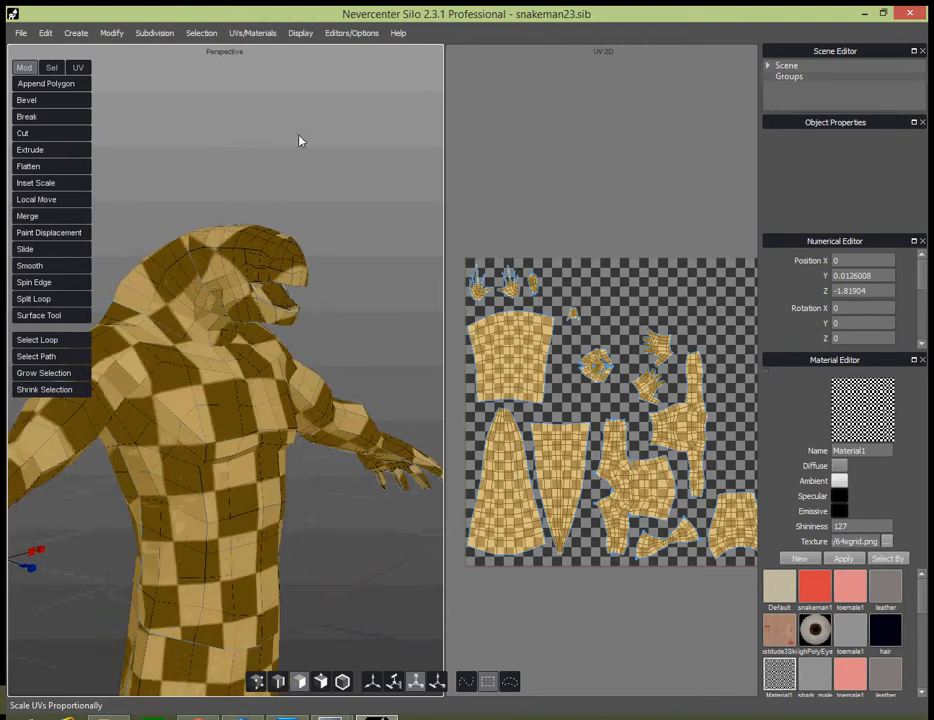
- Arrange all the selected UV islands within the UV bounds
click(253, 33)
click(254, 35)
click(257, 34)
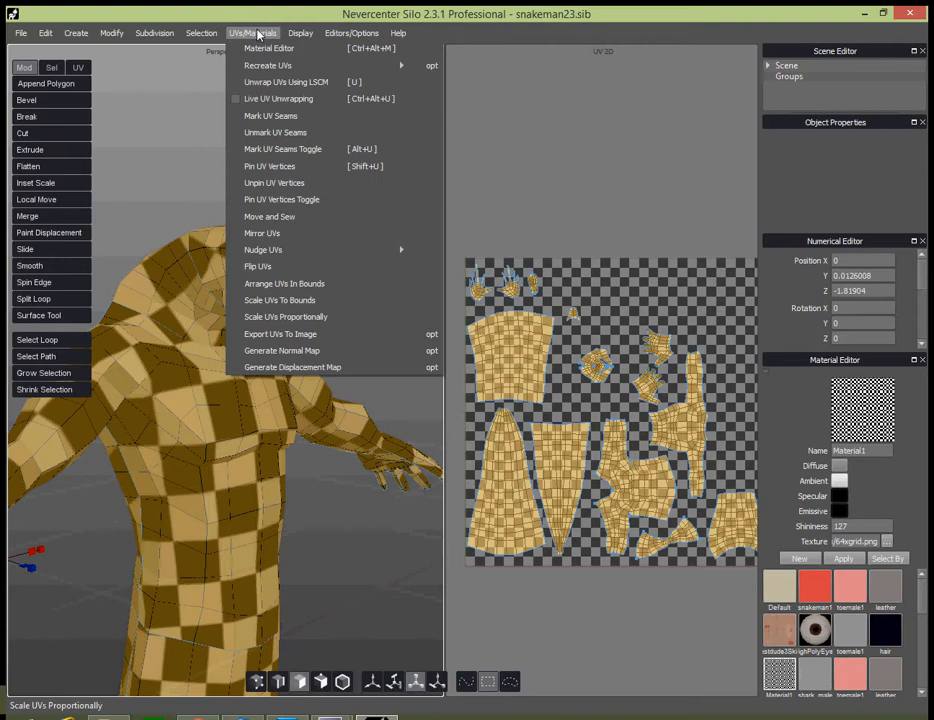
mouse_move(253, 33)
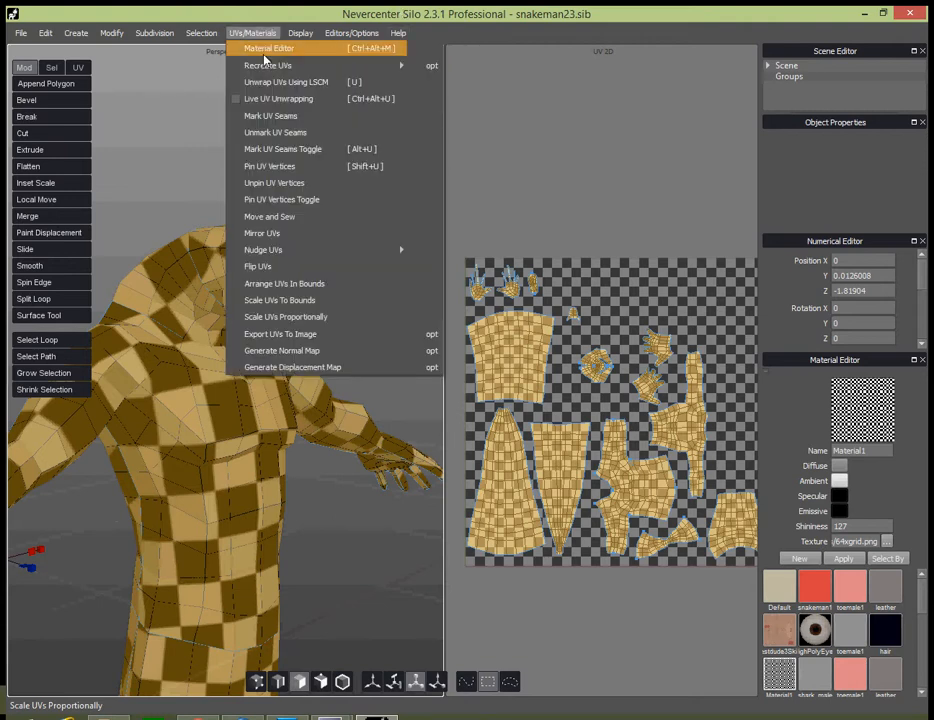
click(308, 292)
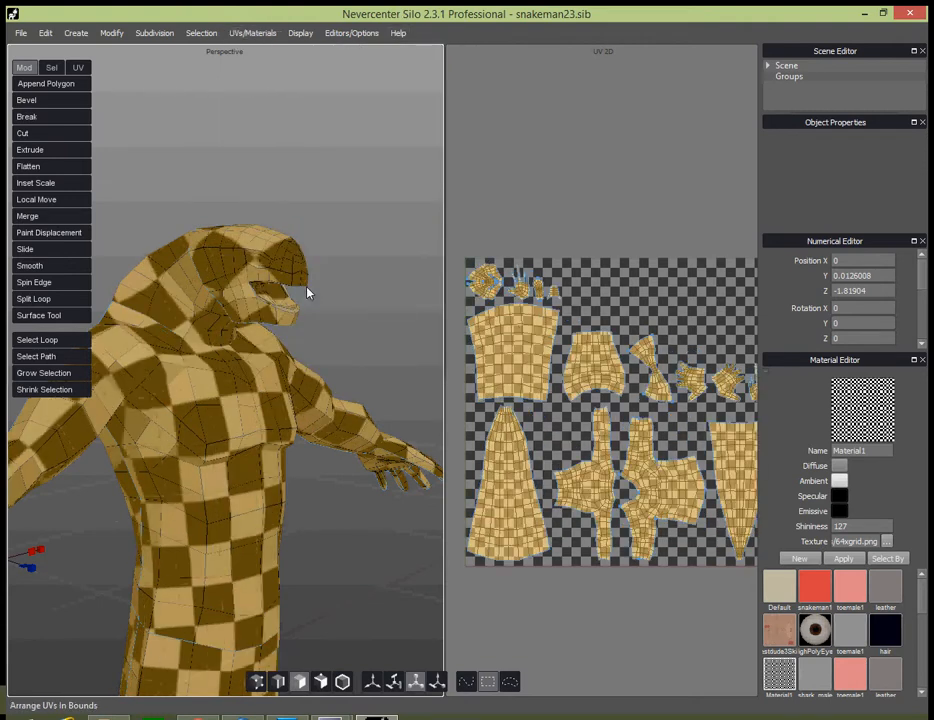
- Clear the selection and show only the UV layout in a single large view
scroll(671, 318, down, 3)
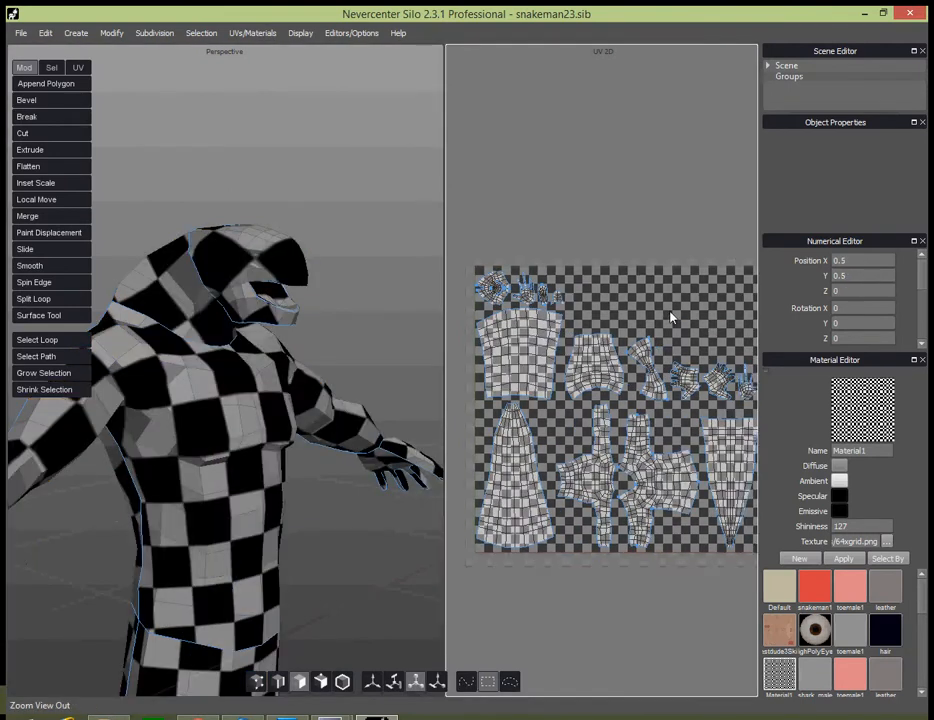
scroll(670, 318, up, 2)
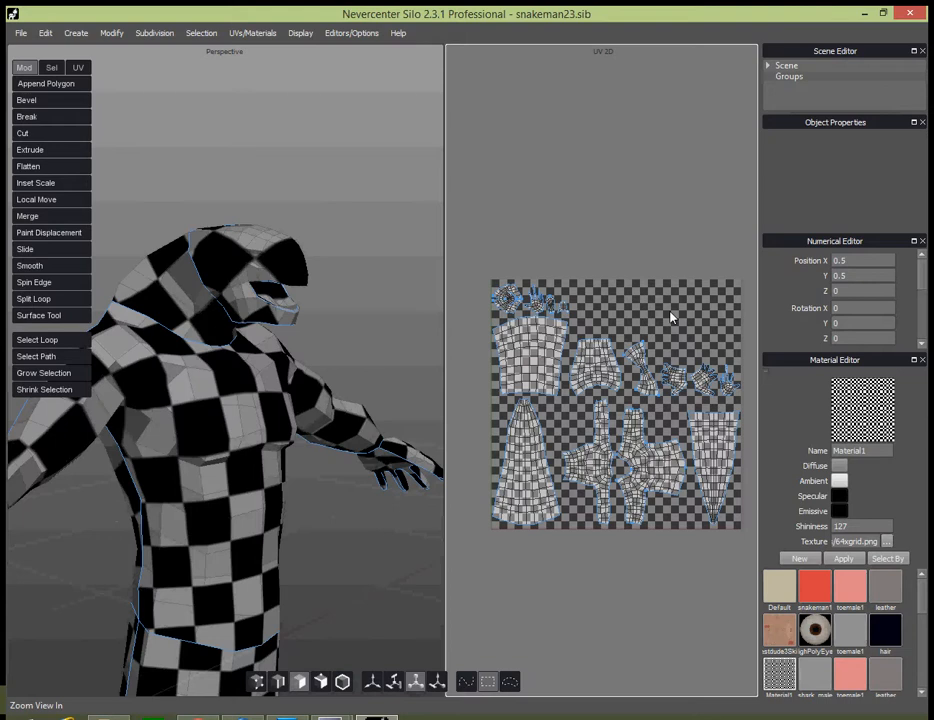
key(space)
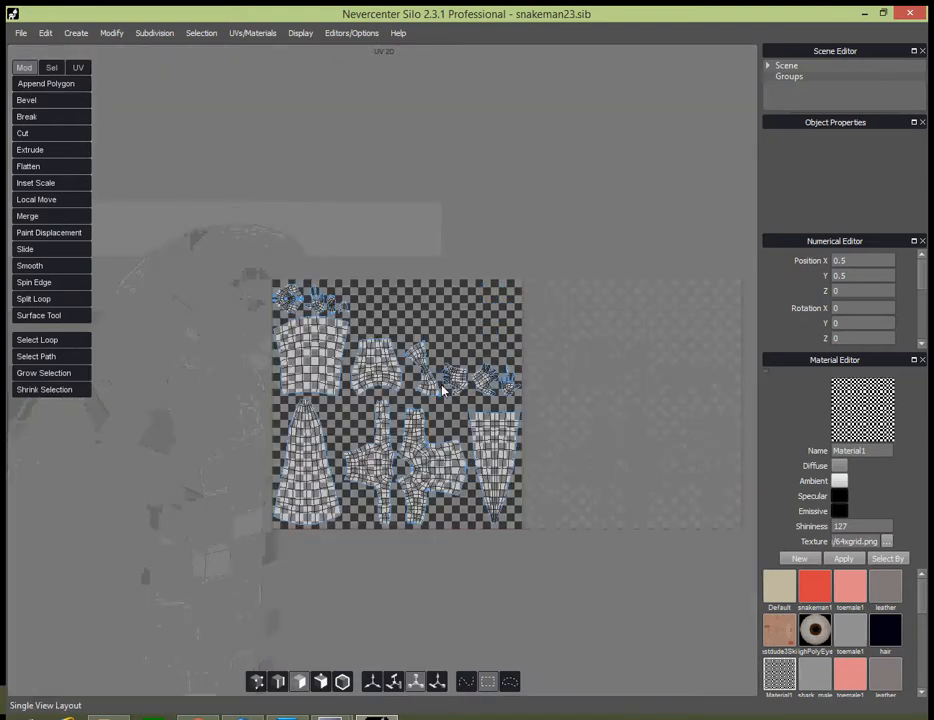
- Move the smaller cross-shaped UV island out of the UV square to free space in the lower row
scroll(438, 395, up, 3)
scroll(436, 403, up, 2)
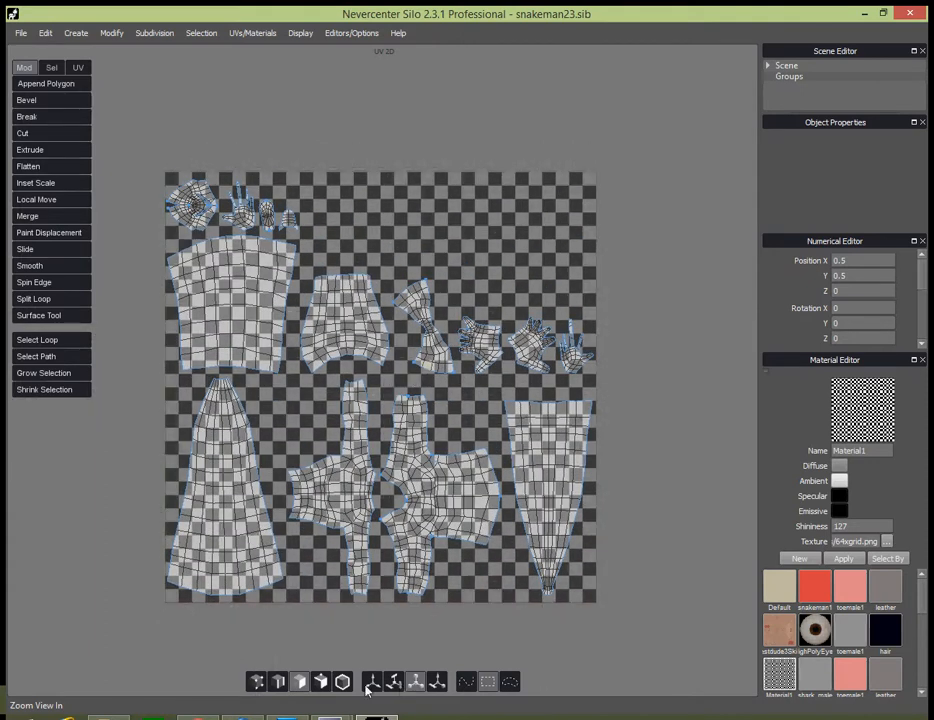
click(369, 683)
click(530, 452)
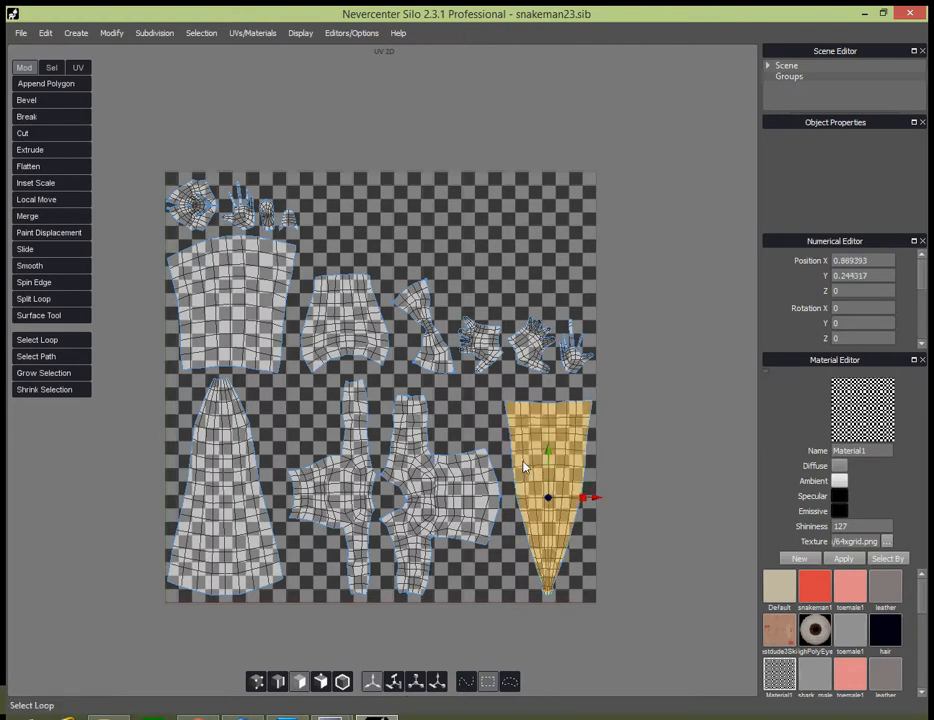
click(218, 470)
click(338, 507)
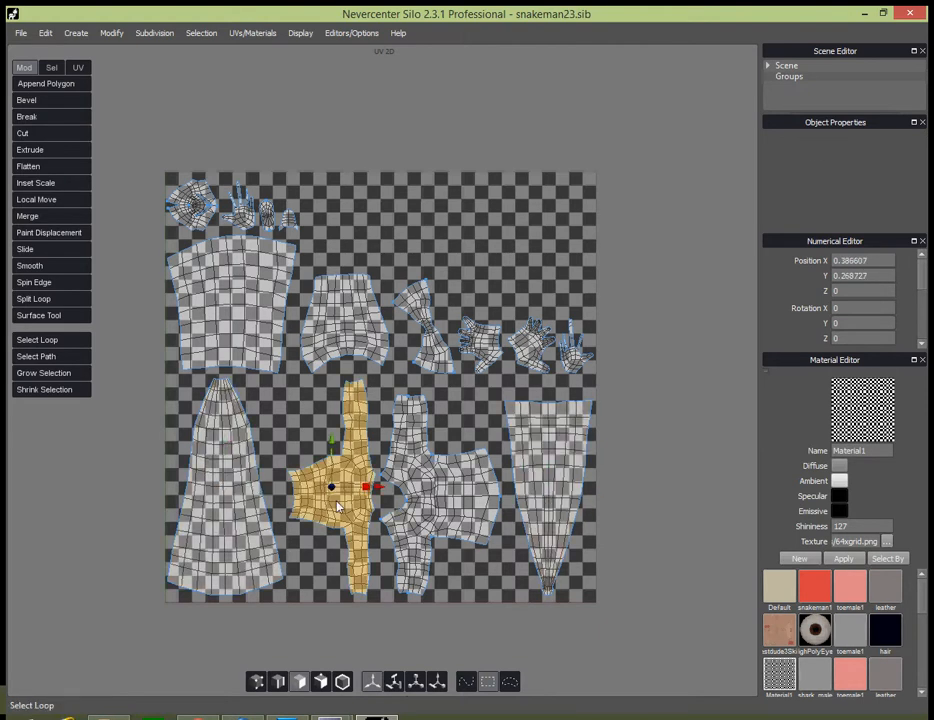
drag(338, 507, 676, 557)
- Move the inverted triangular island horizontally beside the tall cone-shaped one, and shift the larger cross-shaped island close to it
click(557, 532)
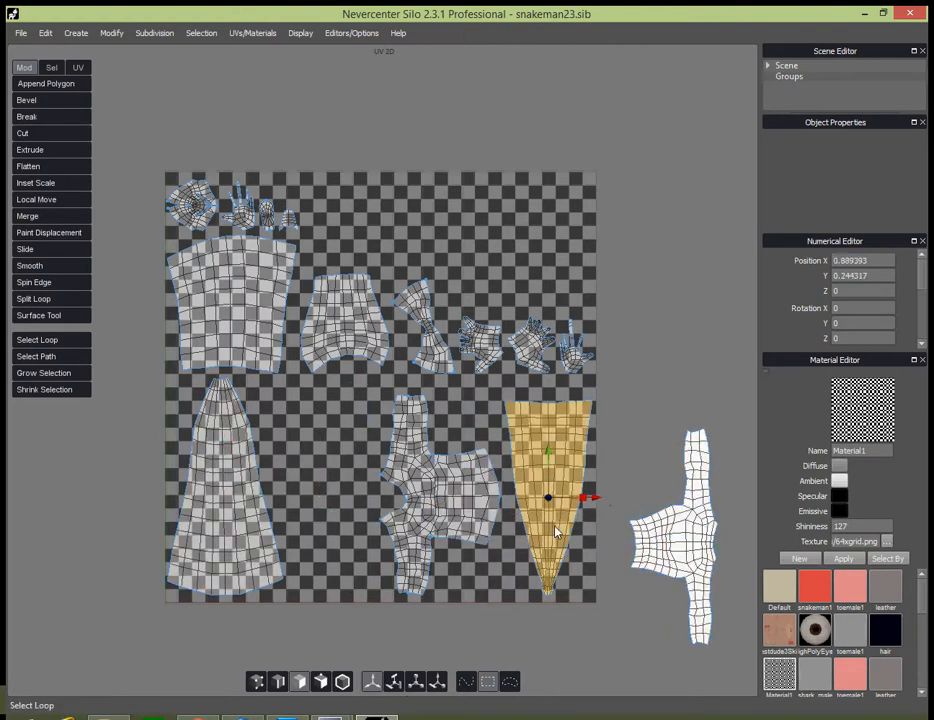
drag(589, 497, 352, 497)
click(388, 471)
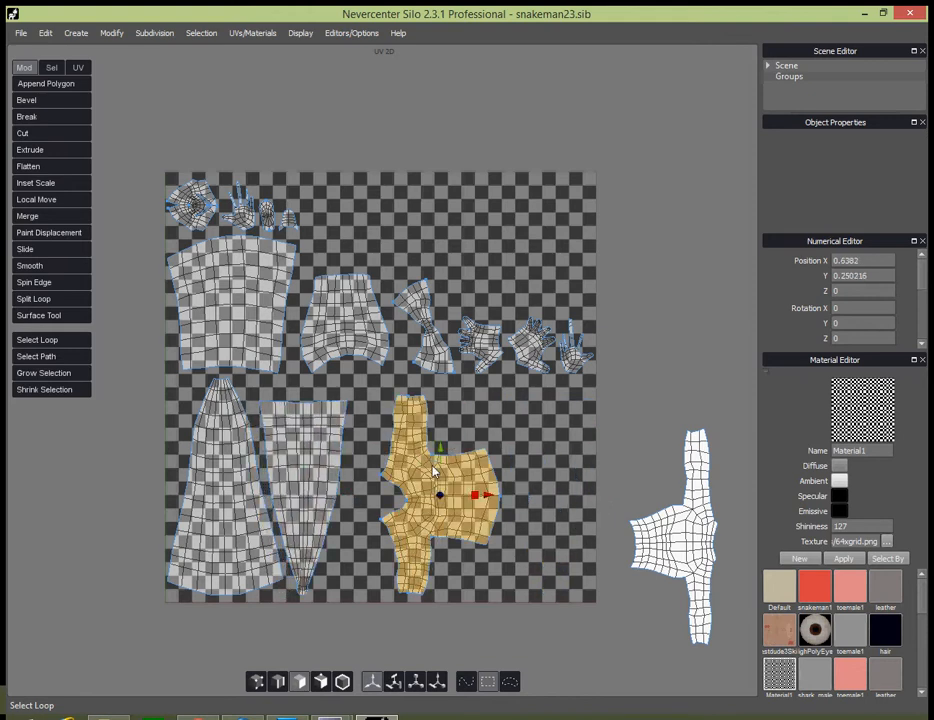
drag(484, 497, 449, 497)
- Bring the smaller cross-shaped island back inside the UV square, fitting it just above the larger cross-shaped island's wide section
click(672, 538)
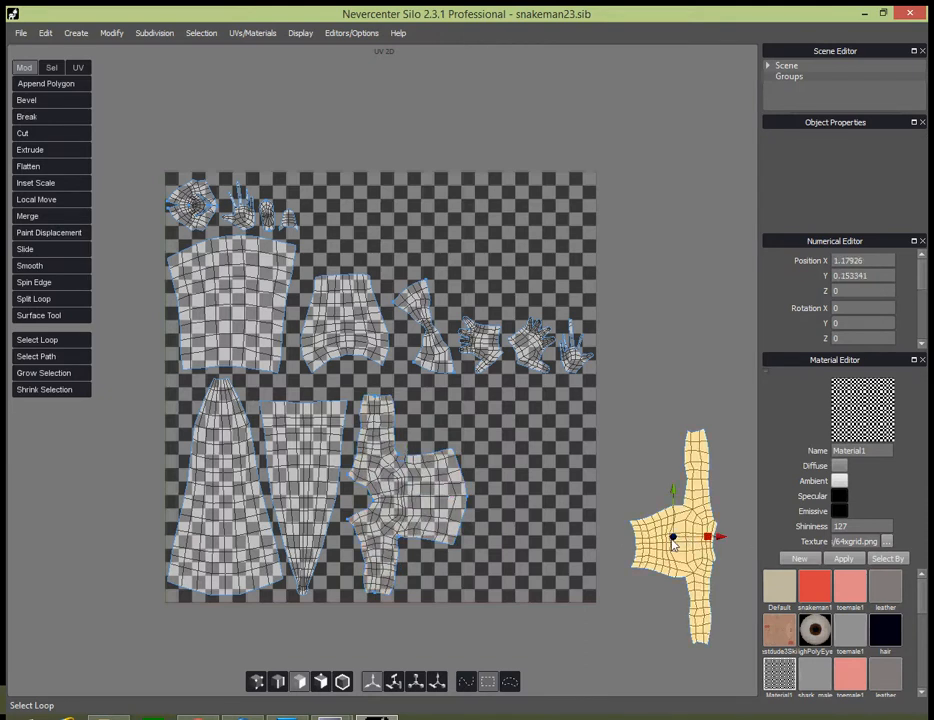
drag(672, 538, 461, 406)
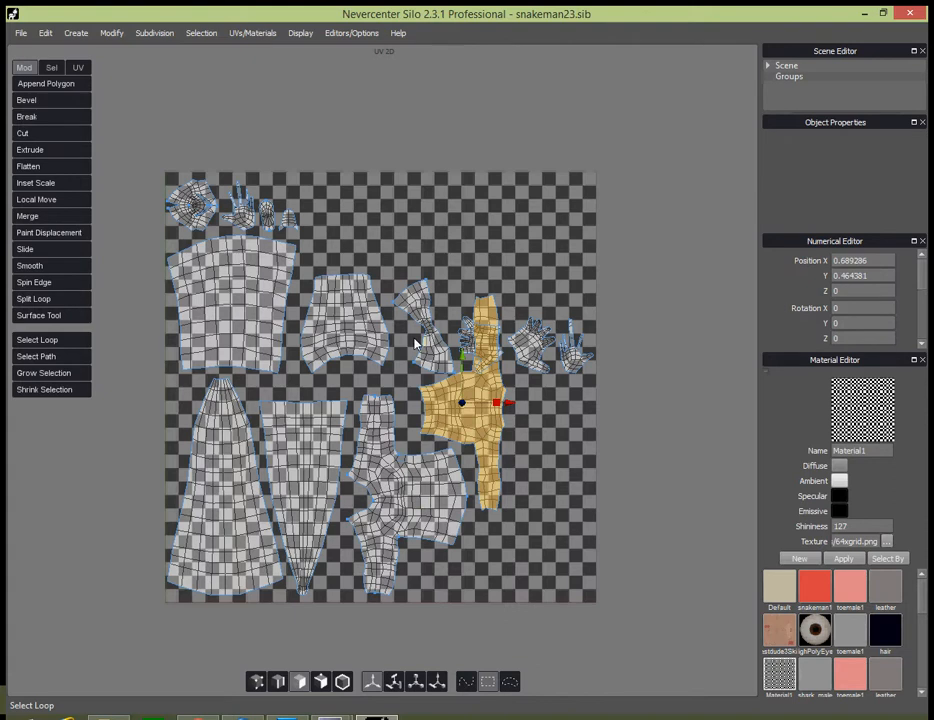
click(347, 328)
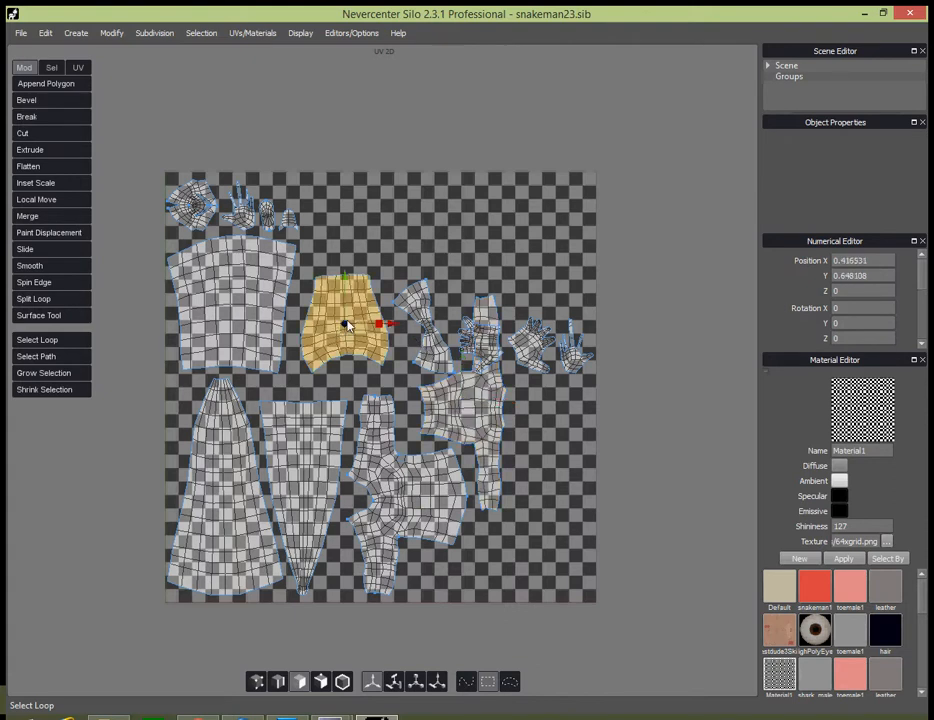
- Rotate the bow-tie-shaped island to lie horizontally and place it at the UV square's lower edge beneath the cross-shaped islands
click(427, 336)
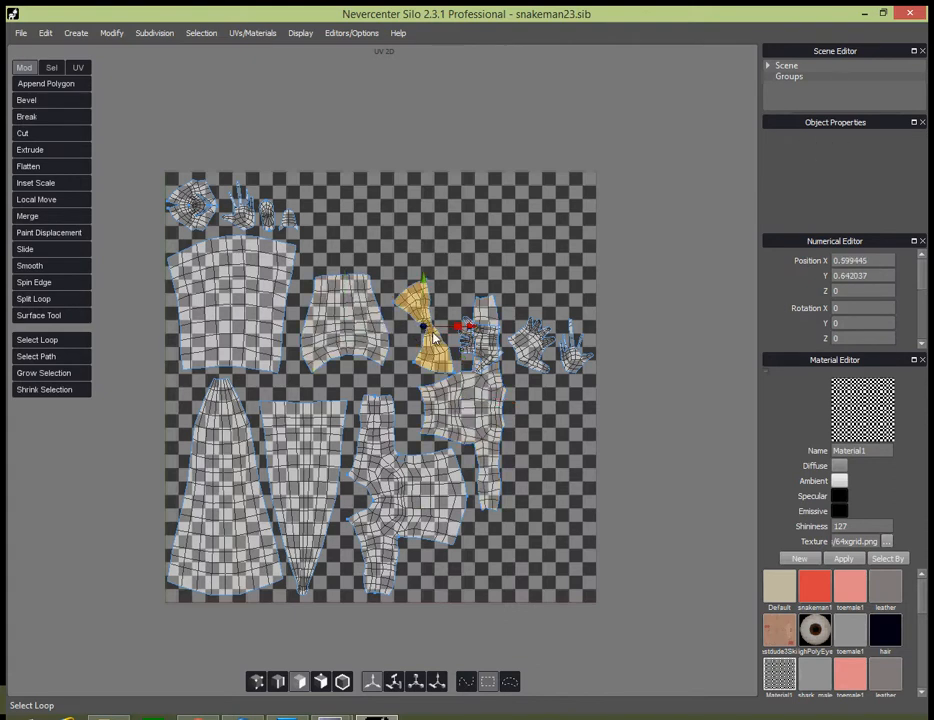
drag(427, 336, 529, 586)
click(396, 682)
click(375, 683)
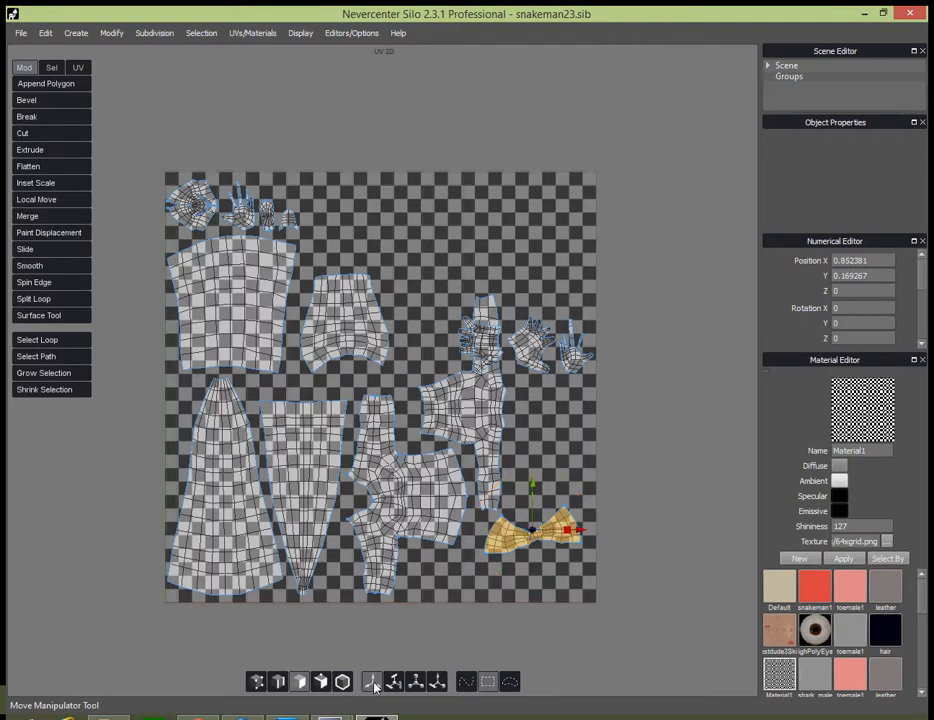
drag(533, 535, 475, 570)
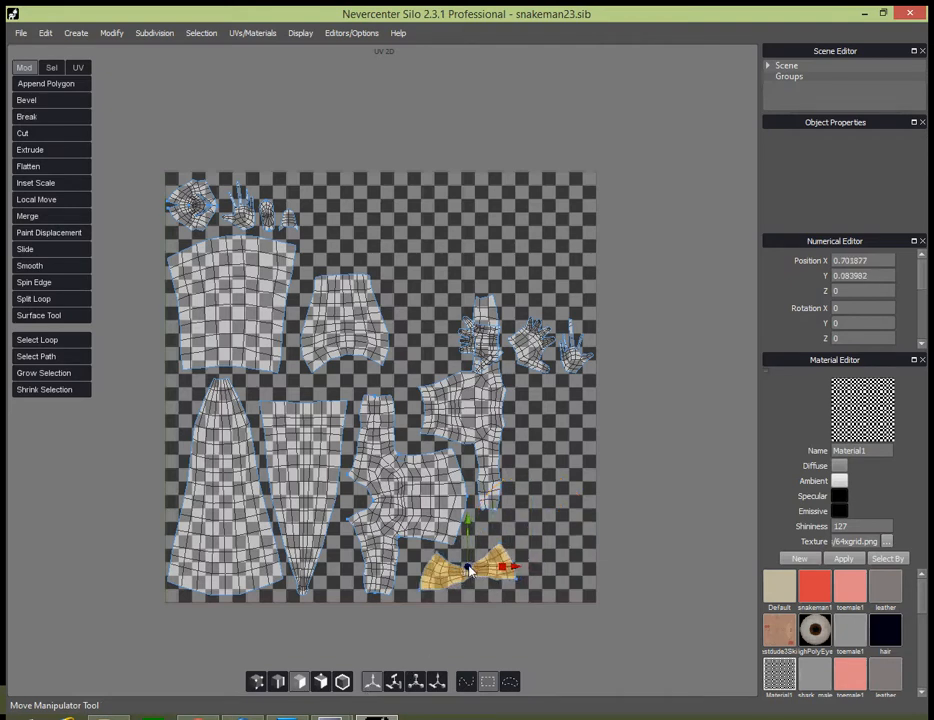
- Move the two broad many-fingered islands beside the bow-tie island, and place the remaining single hand island in the upper row of small islands
double_click(527, 347)
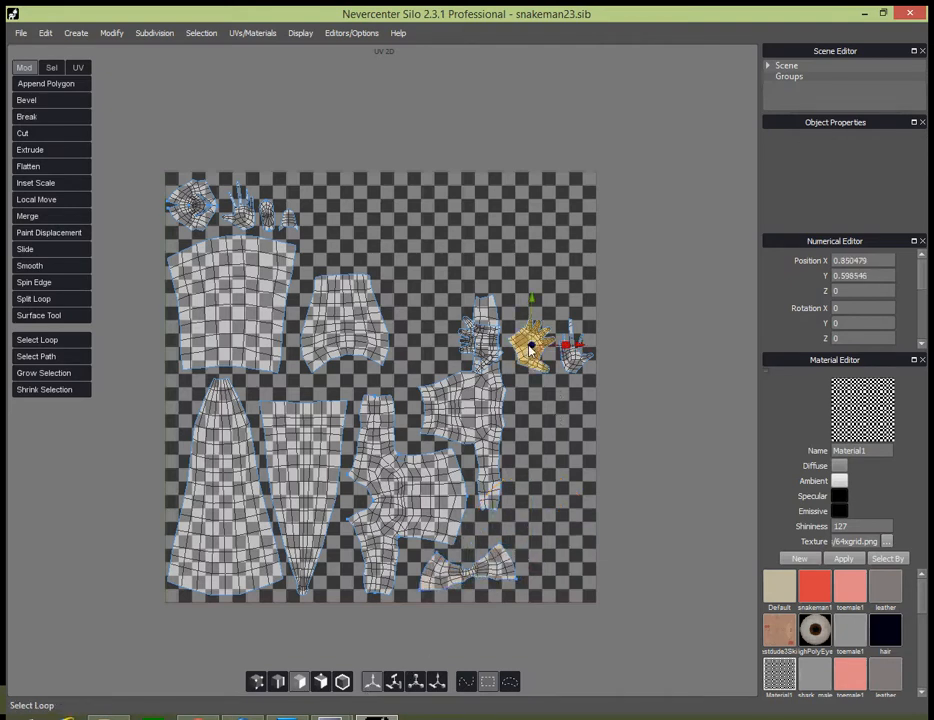
drag(527, 347, 527, 517)
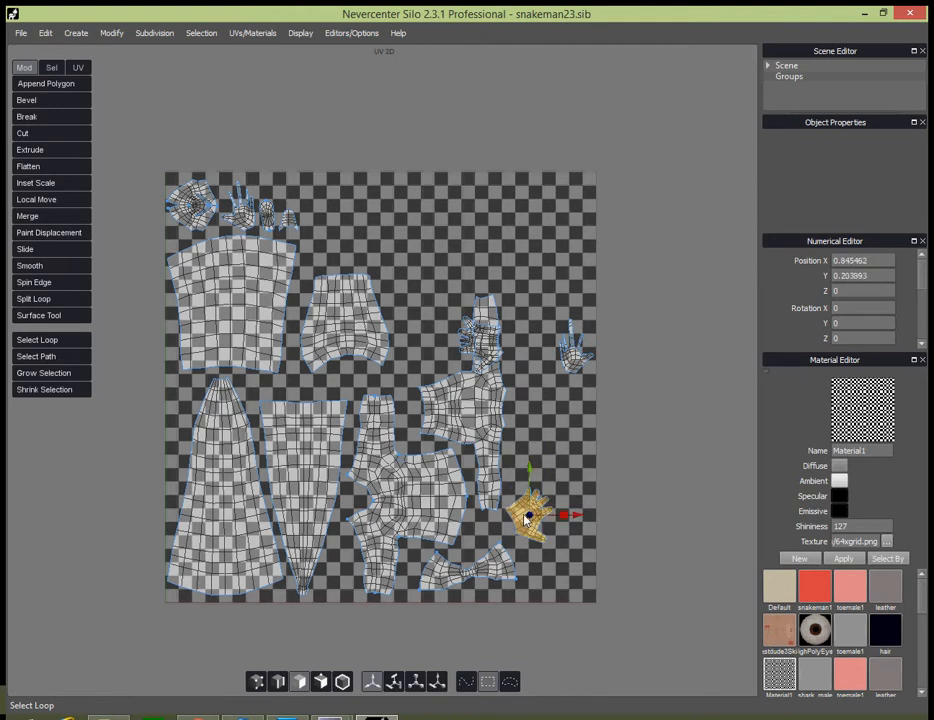
double_click(474, 342)
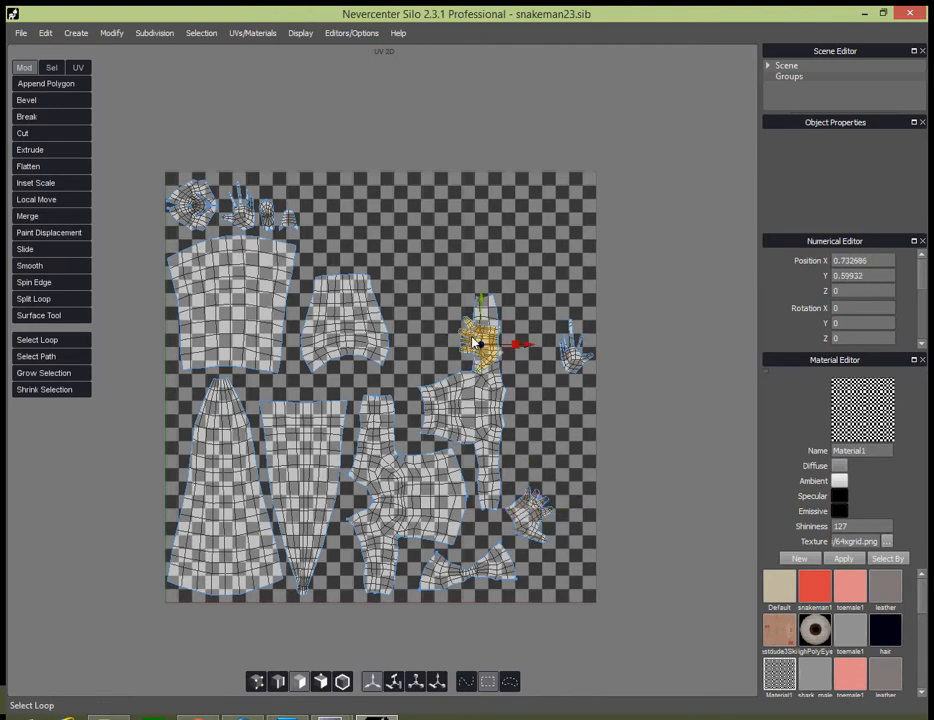
drag(480, 347, 541, 570)
double_click(570, 354)
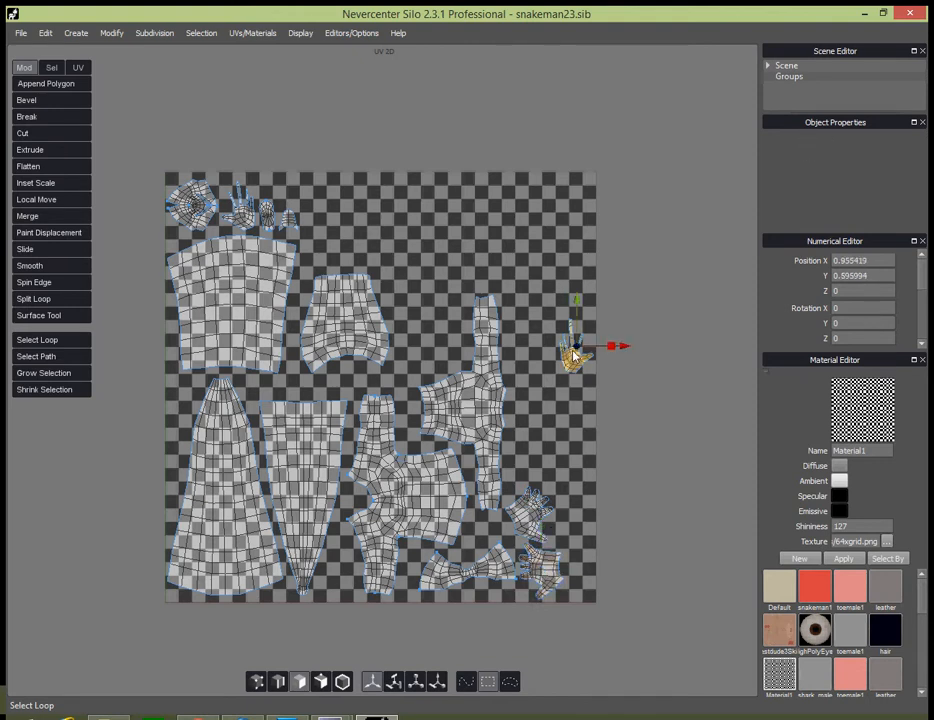
drag(576, 350, 322, 210)
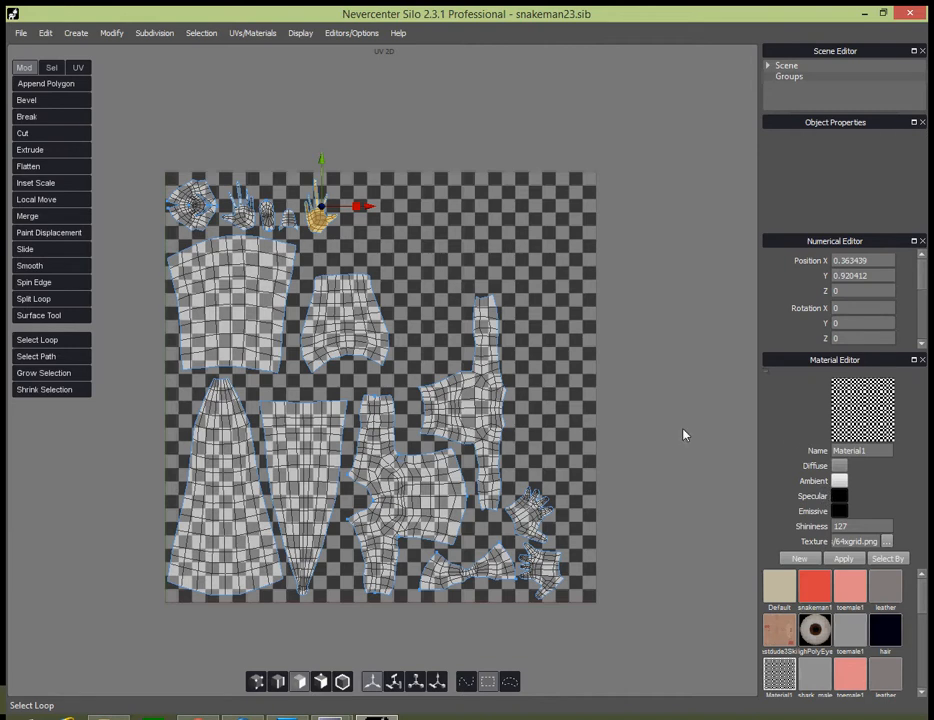